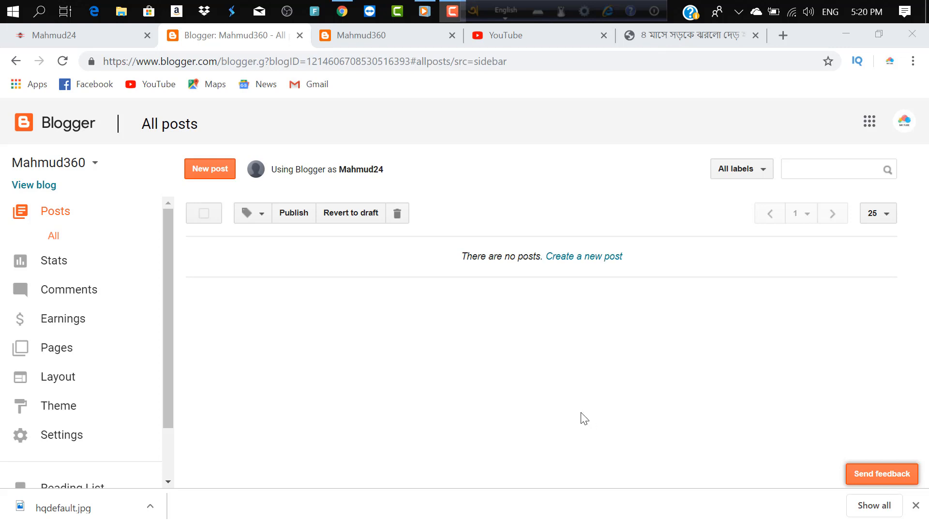
Look over the Mahmud360 dashboard menu, the Mahmud360 blog page and the posts on the Mahmud24 blog's home page.
drag(168, 330, 167, 376)
scroll(173, 335, up, 1)
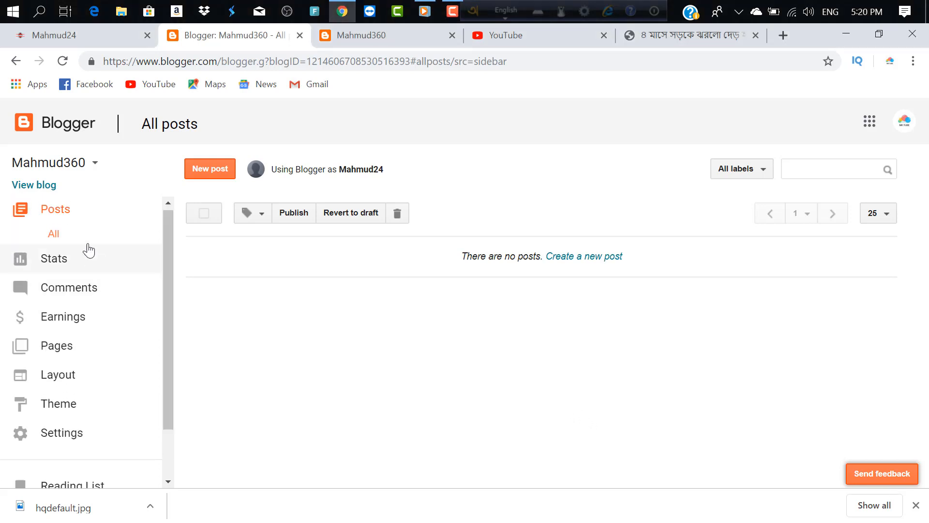
scroll(132, 257, up, 1)
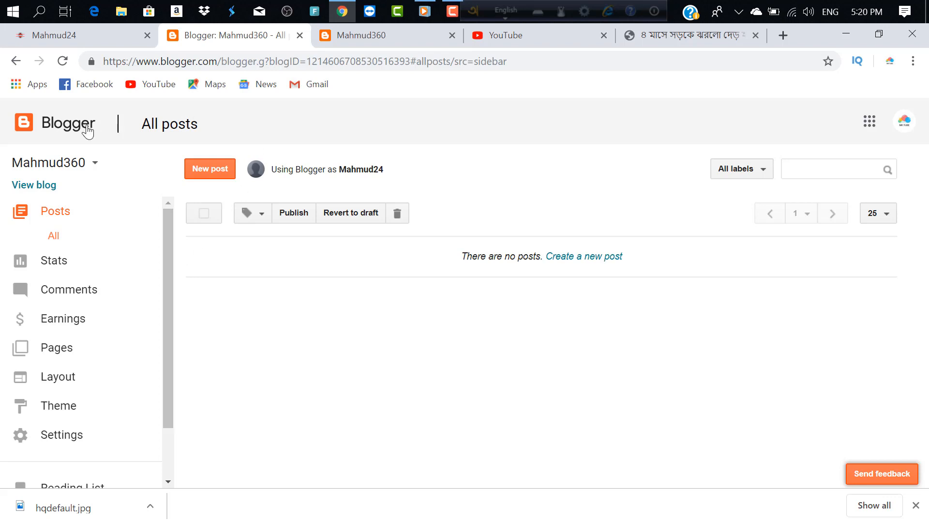
click(370, 42)
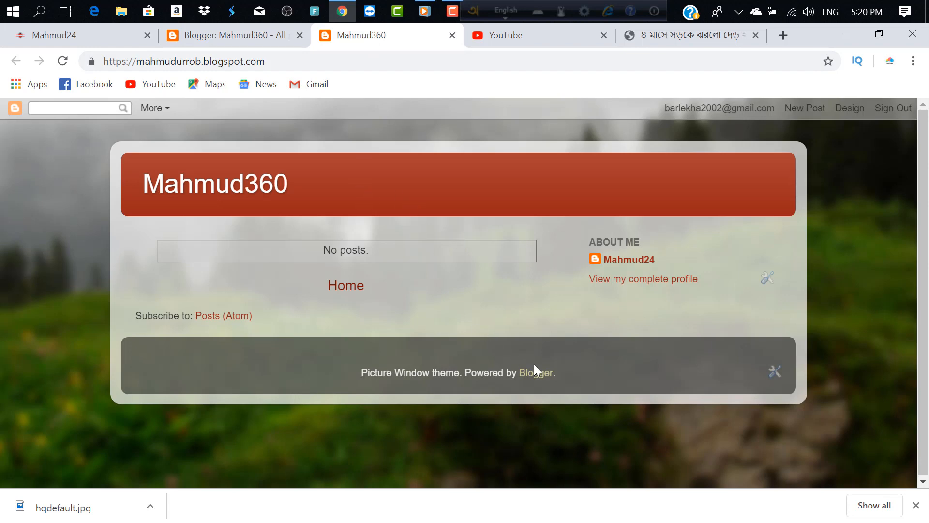
click(55, 39)
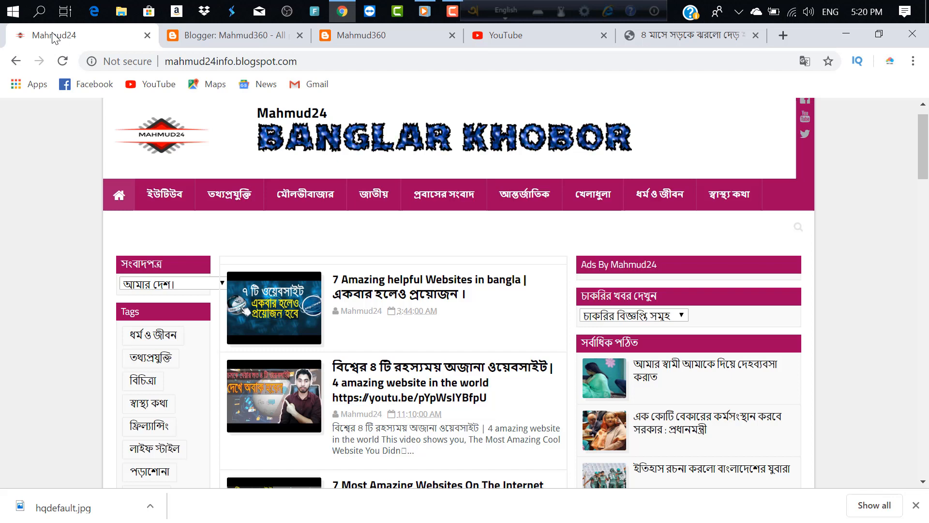
scroll(311, 266, down, 3)
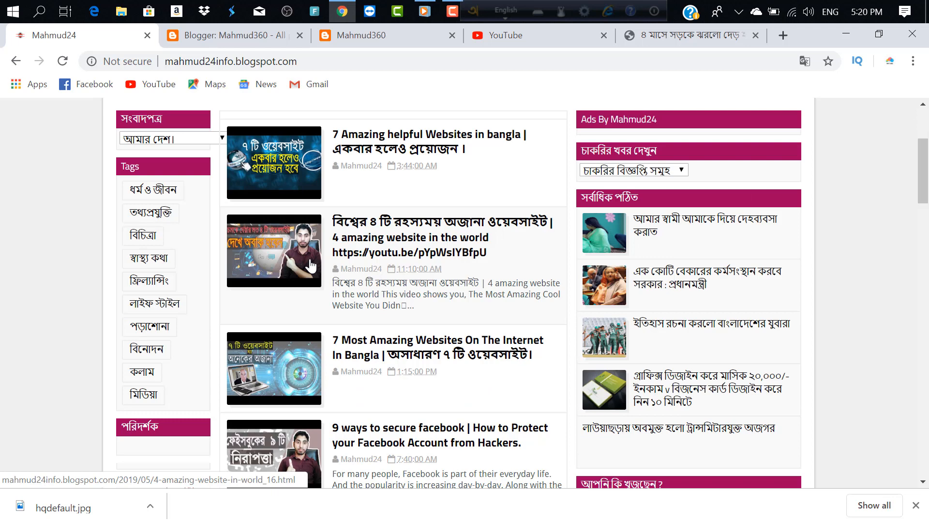
Create a new post in the Mahmud360 blog and paste the copied Bengali road accident article into its body.
click(219, 35)
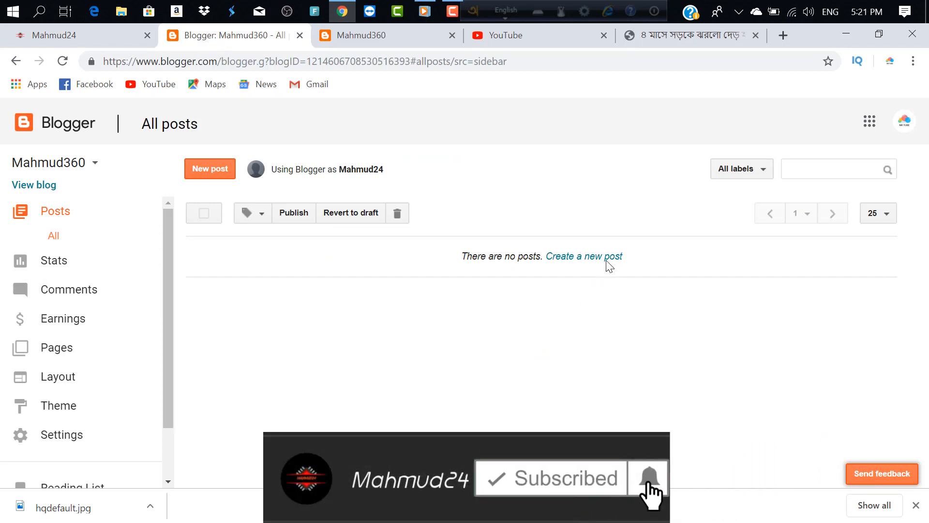
click(580, 257)
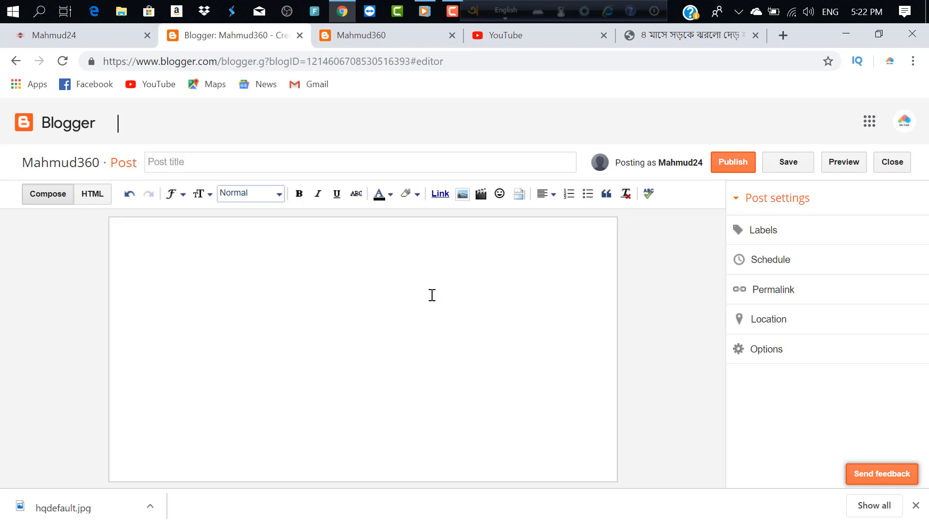
key(ctrl+v)
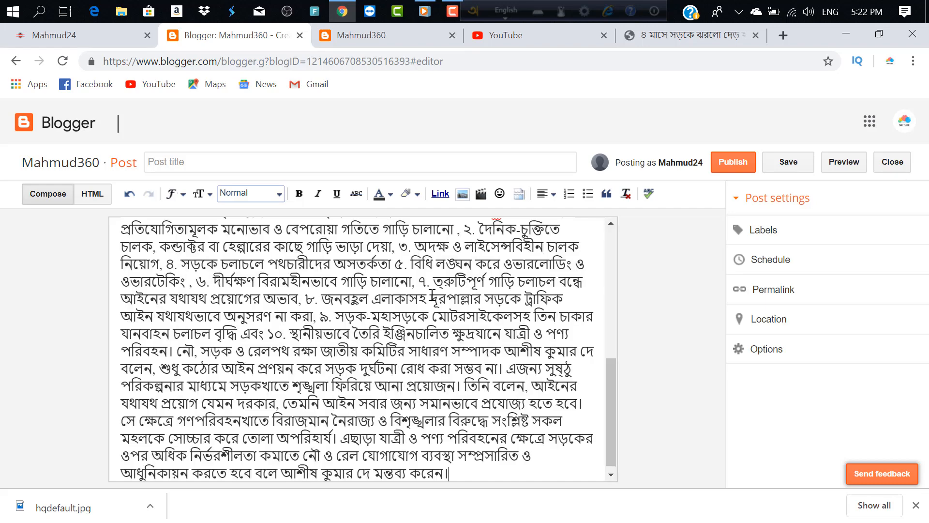
scroll(366, 329, up, 5)
scroll(366, 329, up, 3)
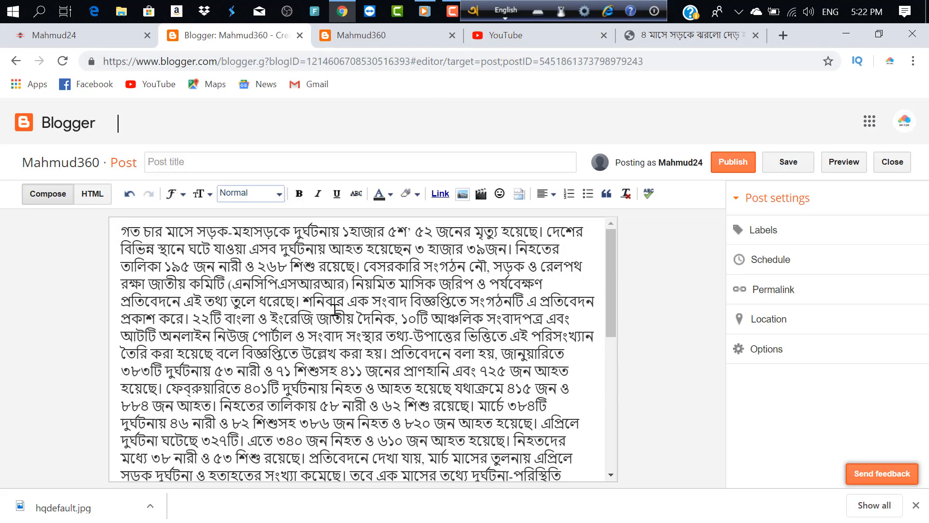
Title the post "৪ মাসে সড়কে ঝরলো দেড় হাজার প্রাণ" and place the insertion point at the start of the body's third line.
click(240, 158)
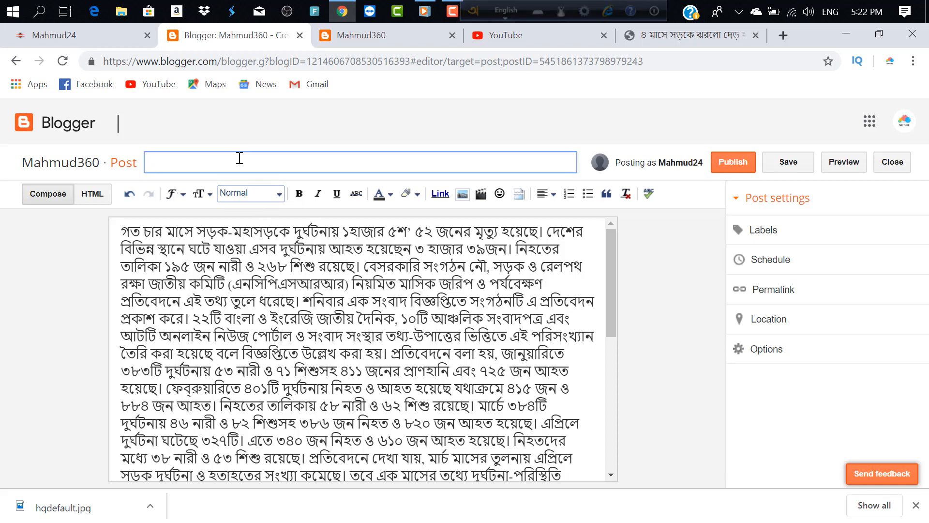
text(৪ মাসে সড়কে ঝরলো দেড় হাজার প্রাণ)
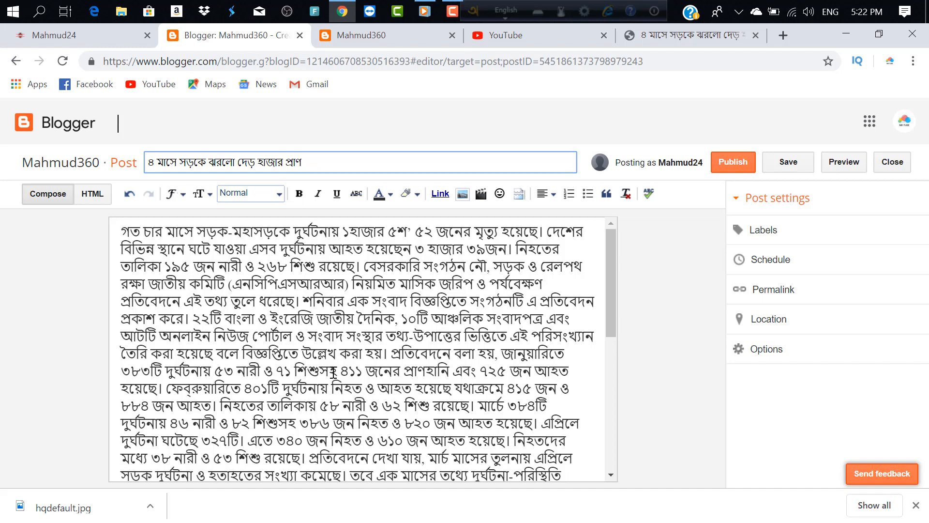
scroll(284, 340, down, 10)
scroll(283, 340, up, 10)
scroll(276, 368, down, 10)
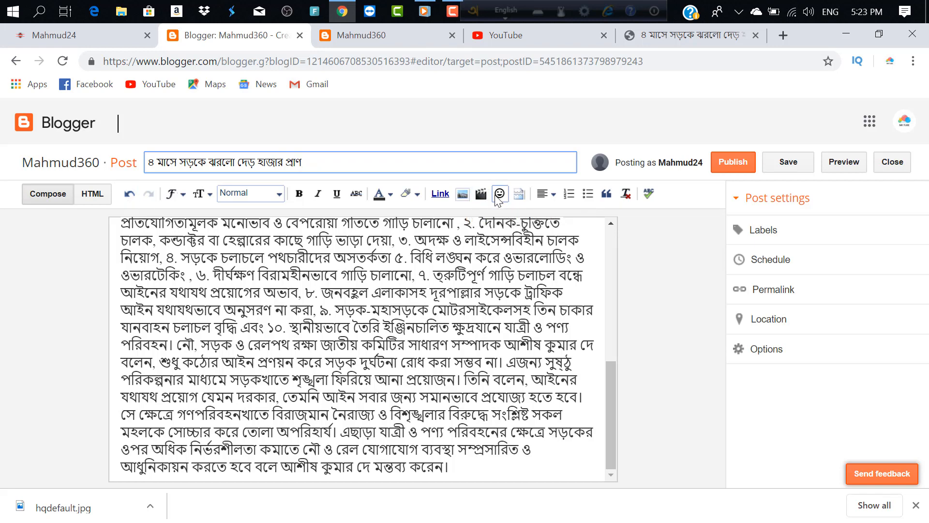
scroll(312, 308, up, 6)
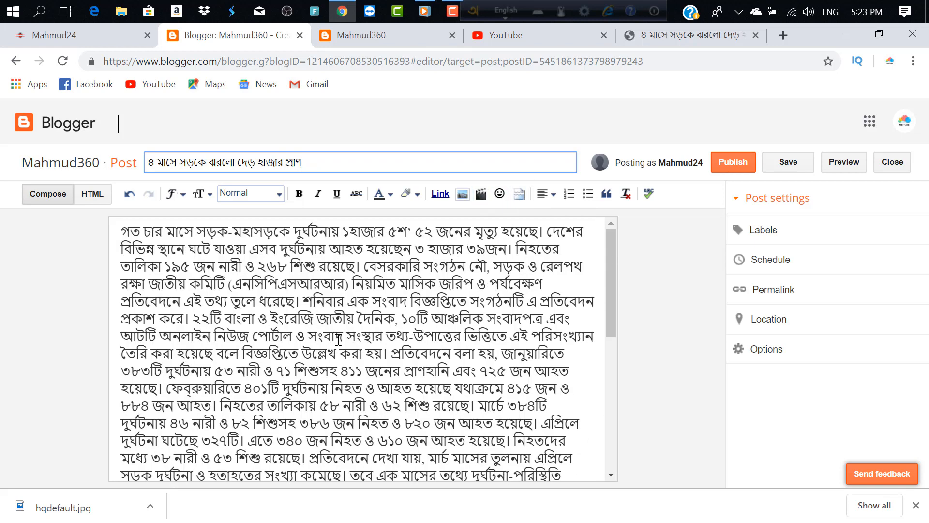
click(124, 273)
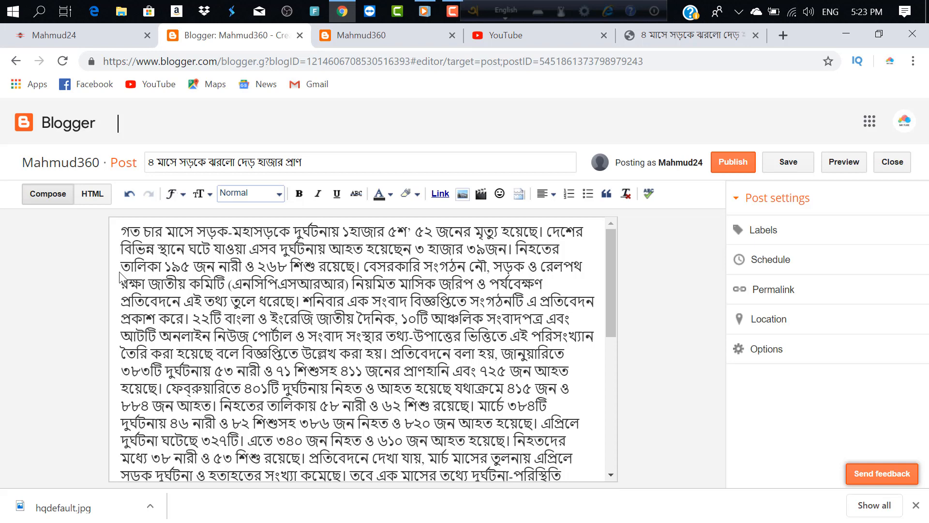
click(481, 193)
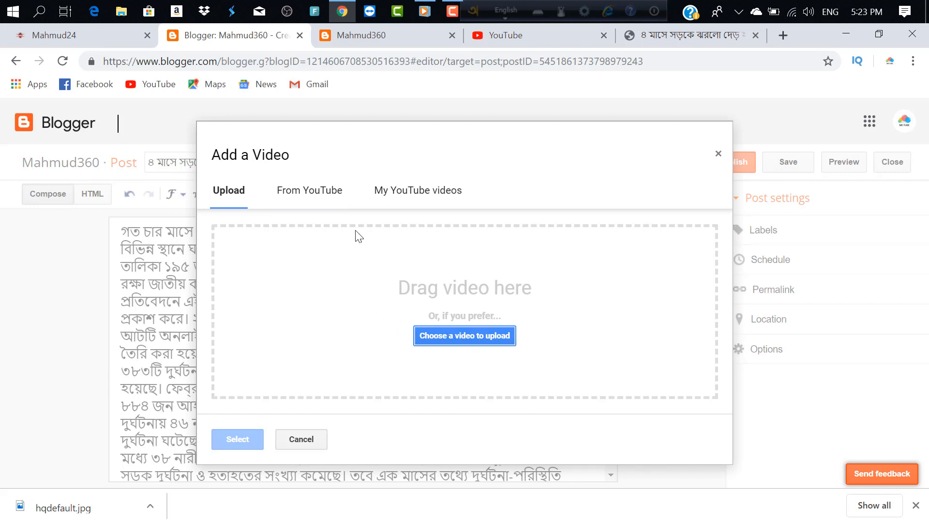
click(330, 194)
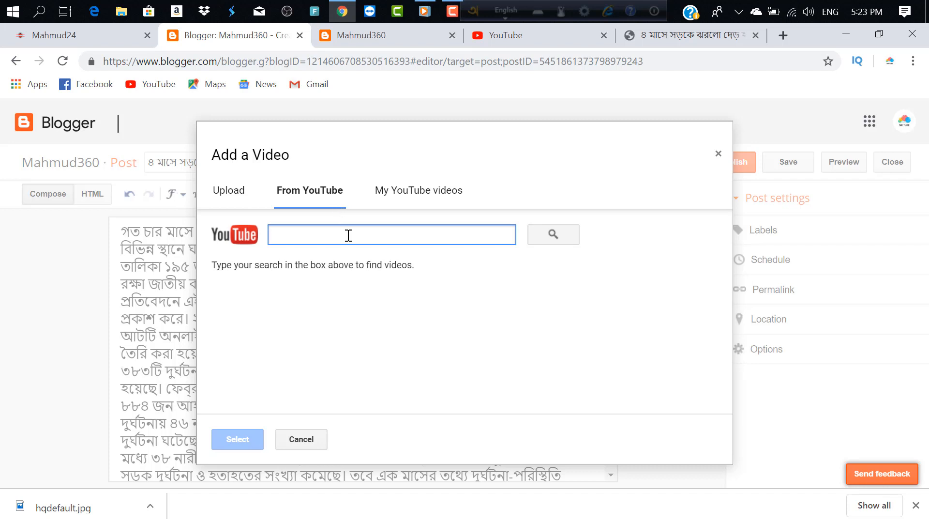
text(mahmud24)
key(Return)
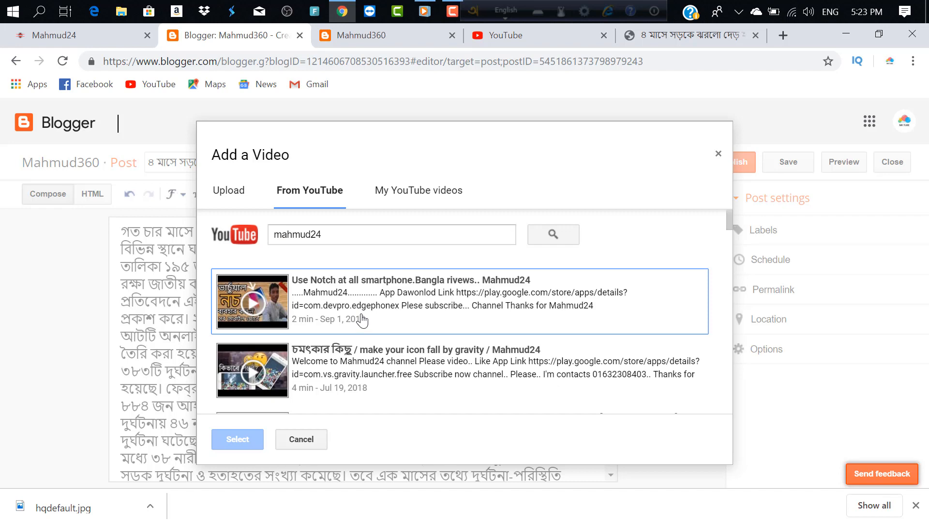
scroll(360, 319, down, 8)
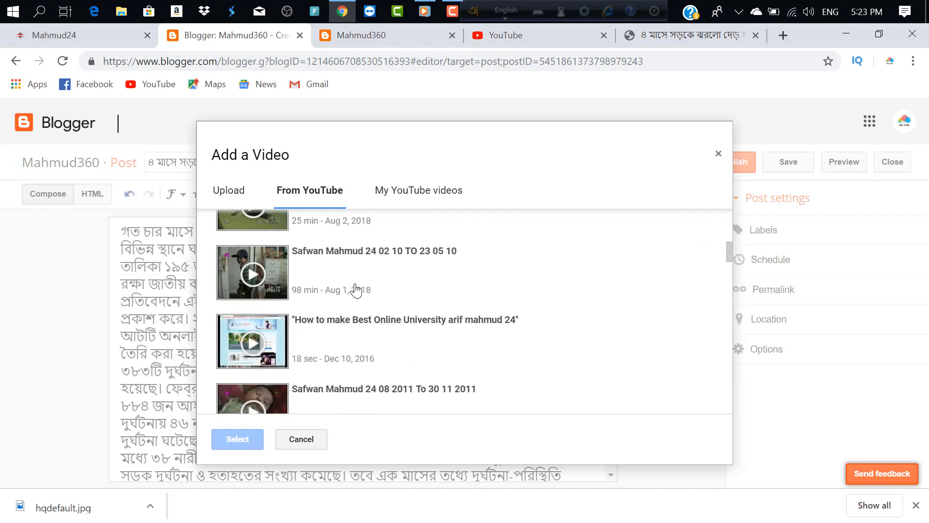
scroll(356, 291, down, 10)
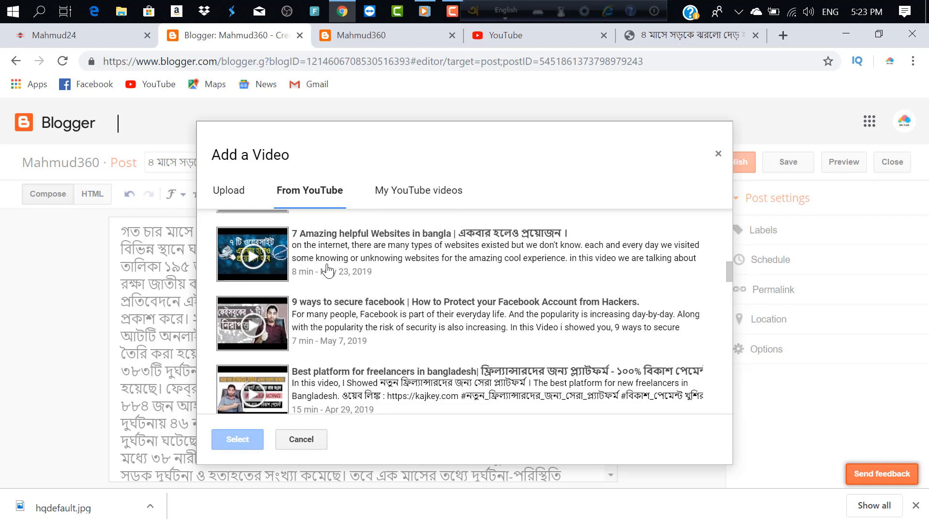
click(344, 251)
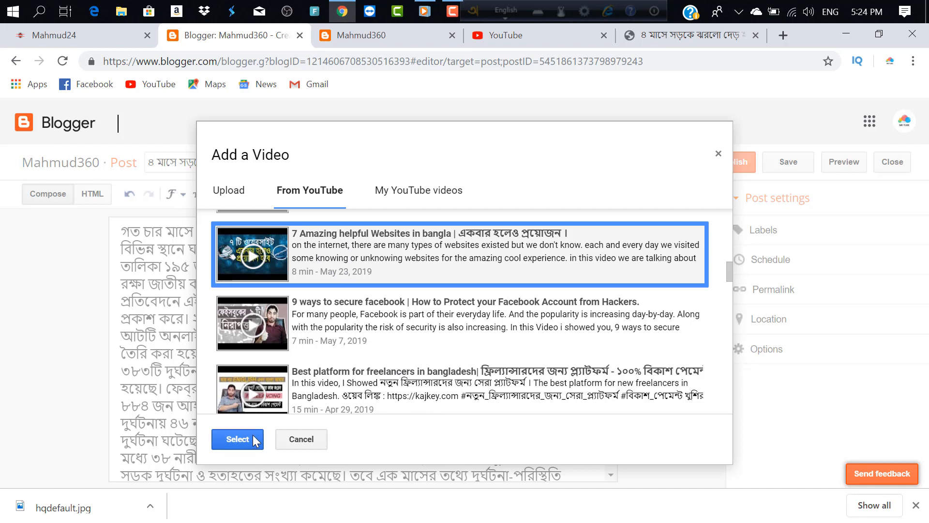
click(296, 439)
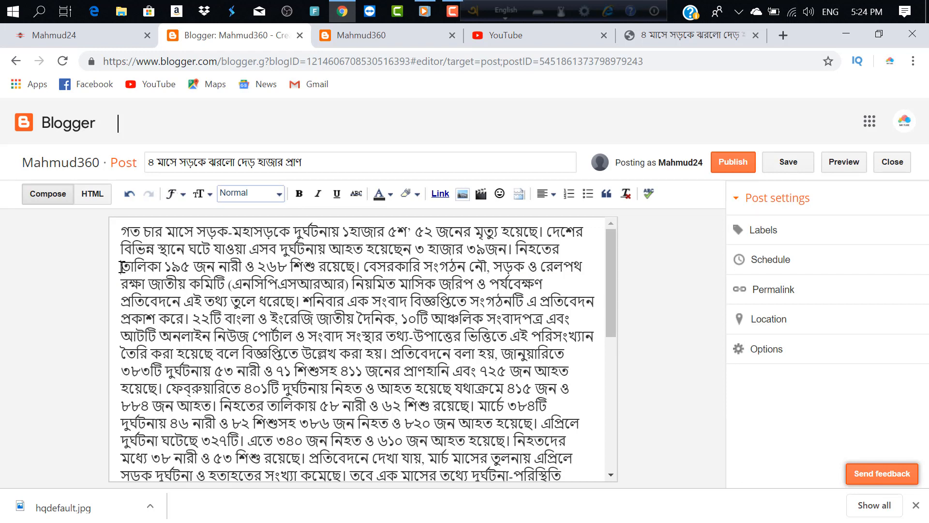
Upload the road accident picture from the computer and insert it before the third line of the post body.
click(463, 194)
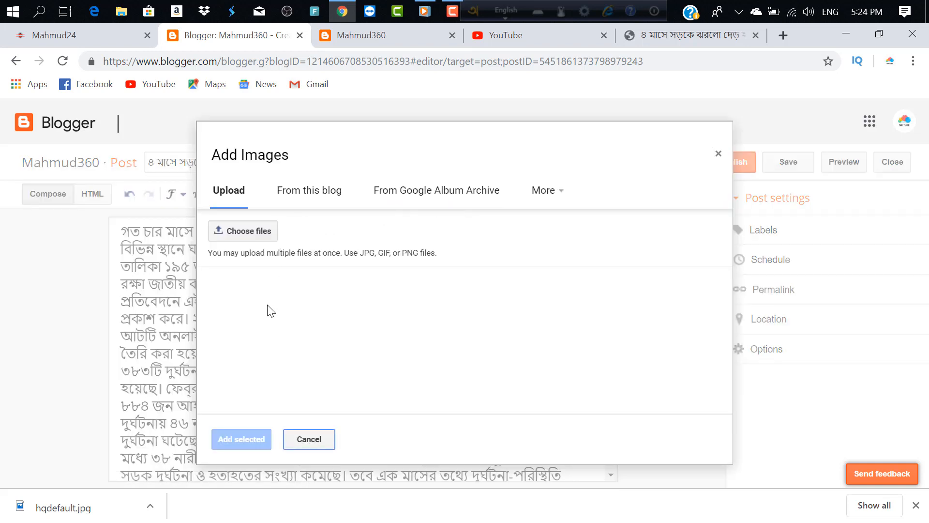
click(257, 236)
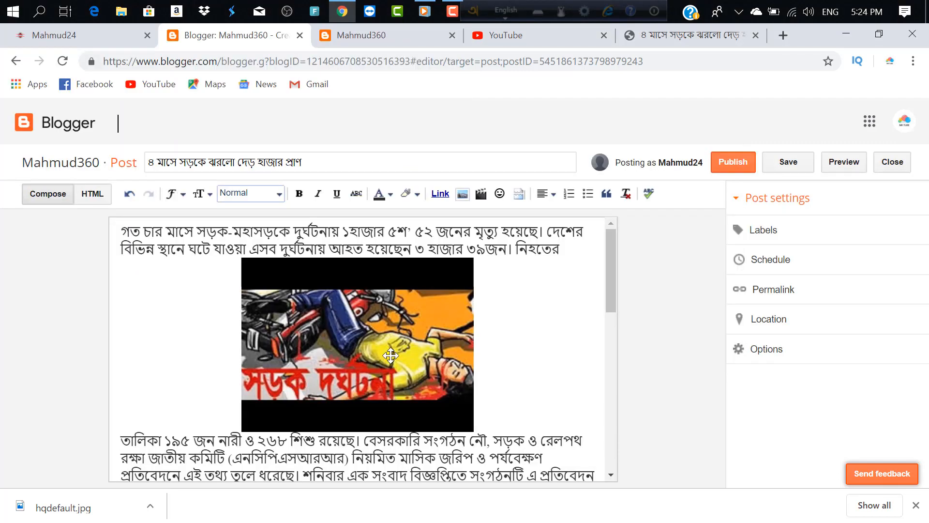
click(391, 344)
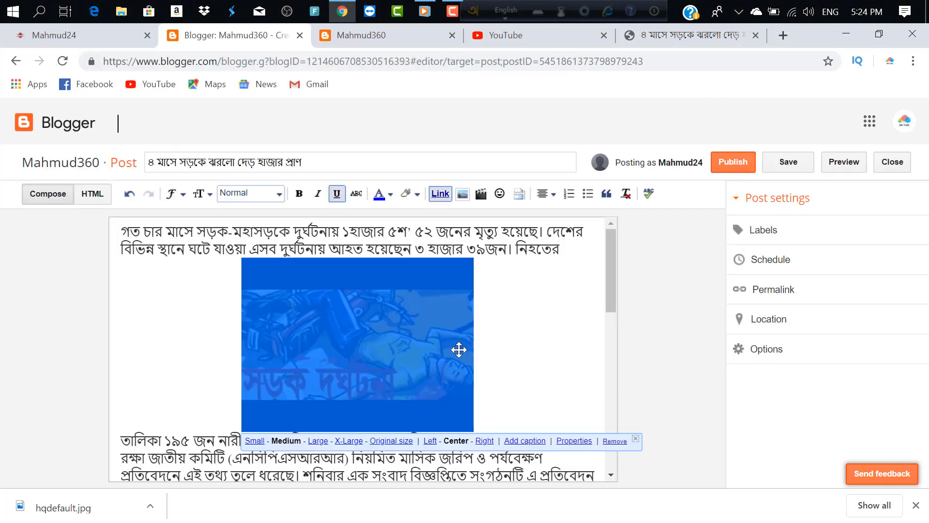
click(501, 343)
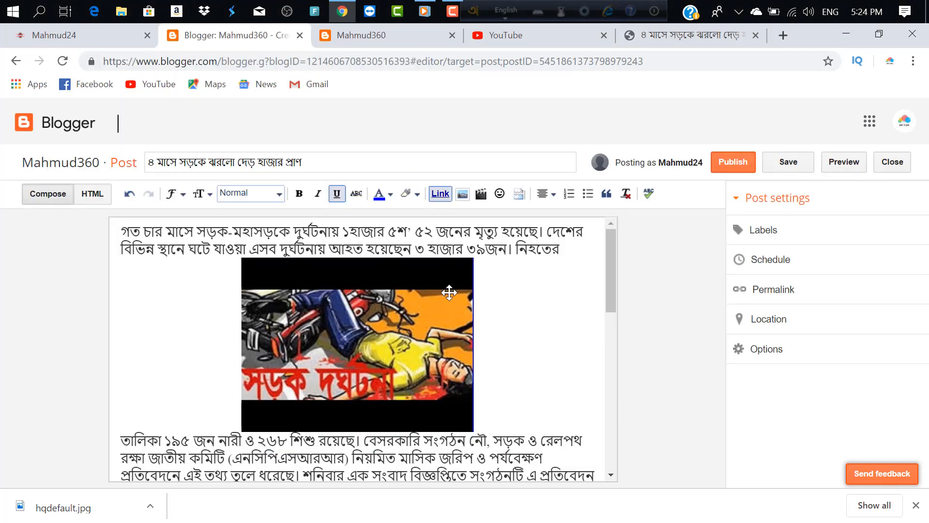
Align the road accident picture to the left of the text and set its size to Large.
click(398, 340)
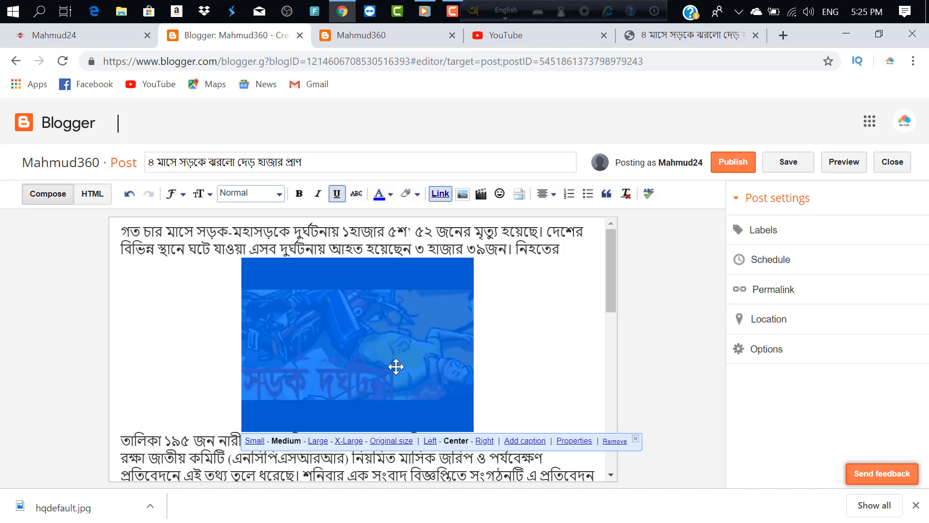
click(484, 441)
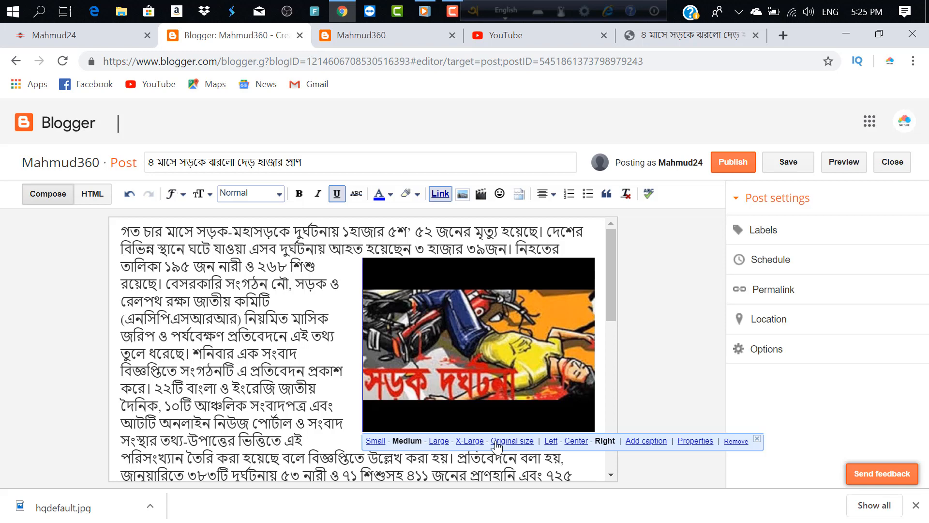
click(551, 440)
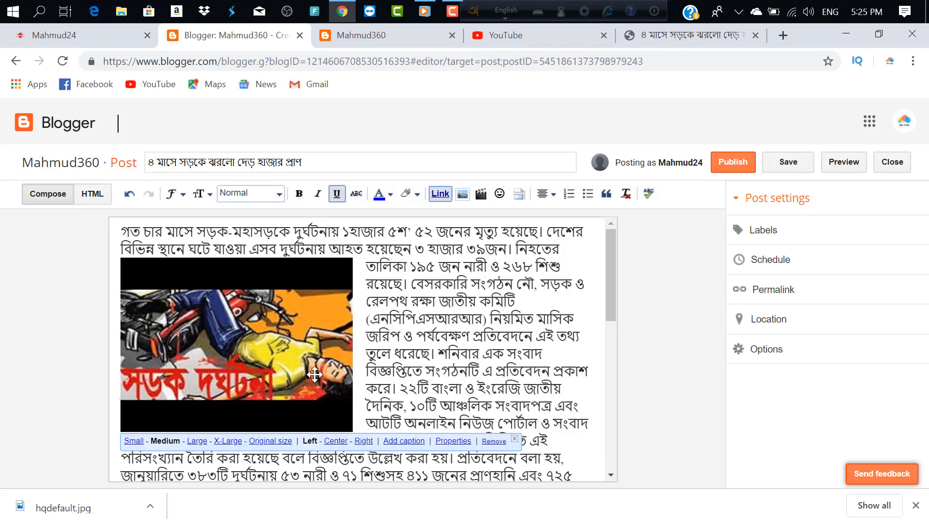
double_click(315, 374)
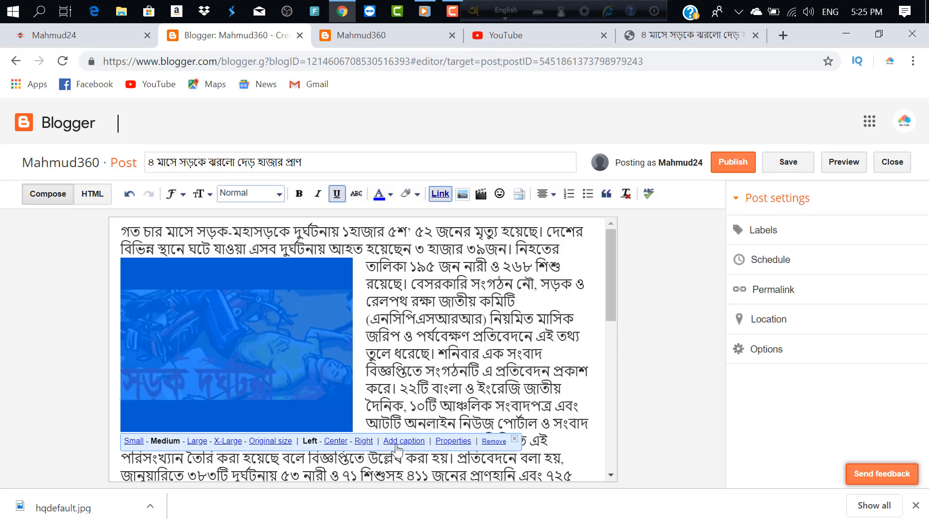
click(134, 441)
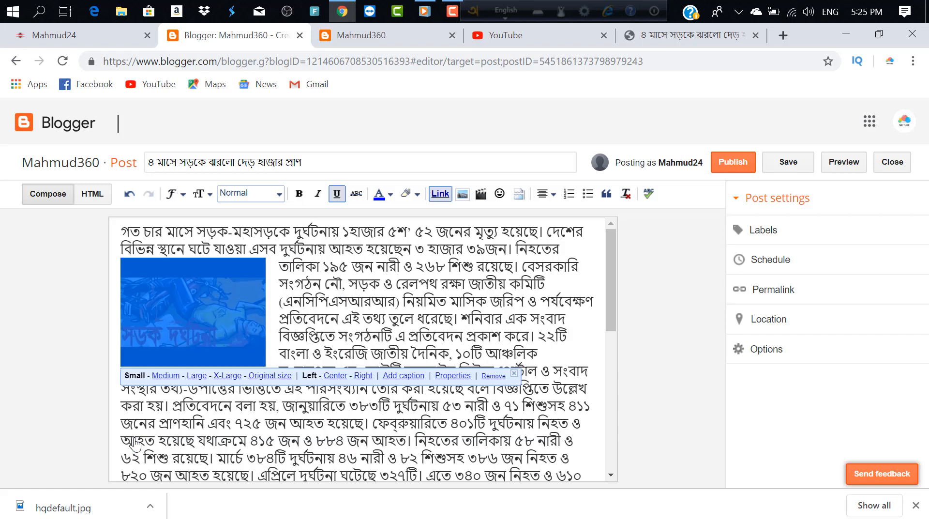
click(196, 376)
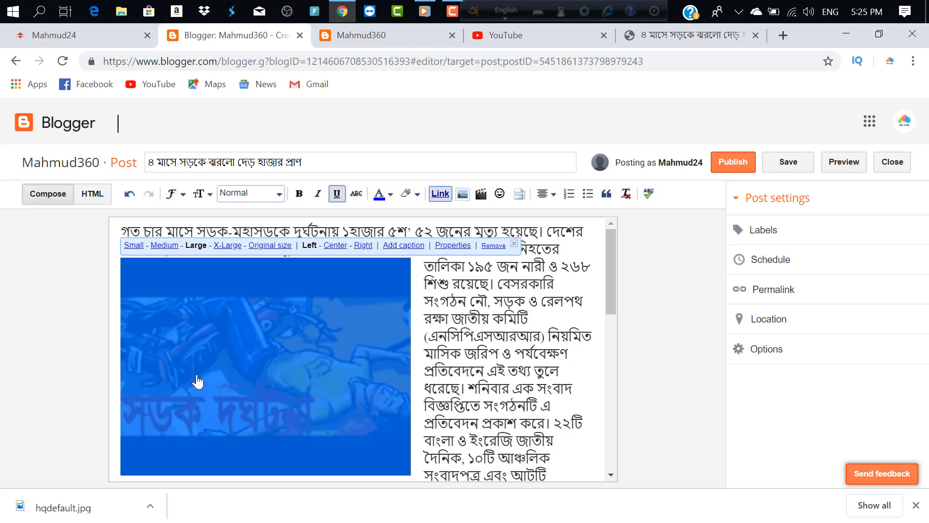
click(456, 384)
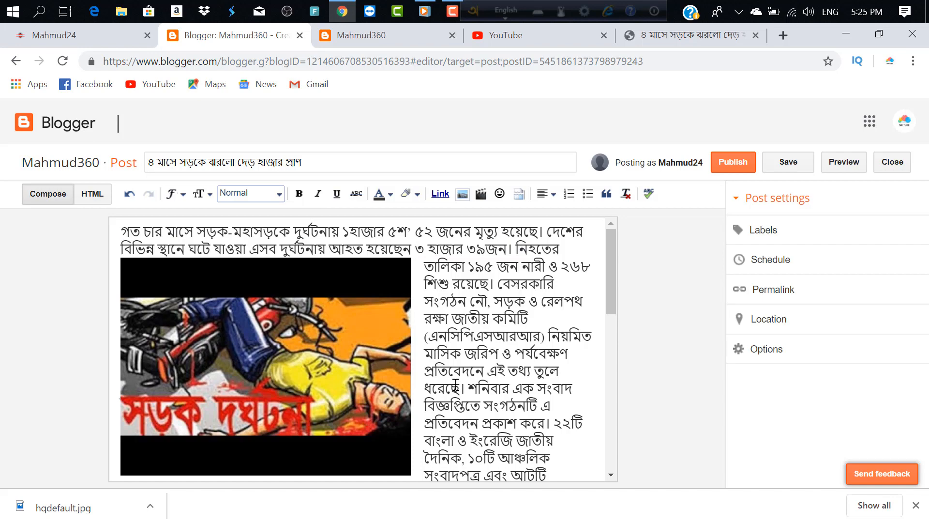
scroll(456, 385, down, 10)
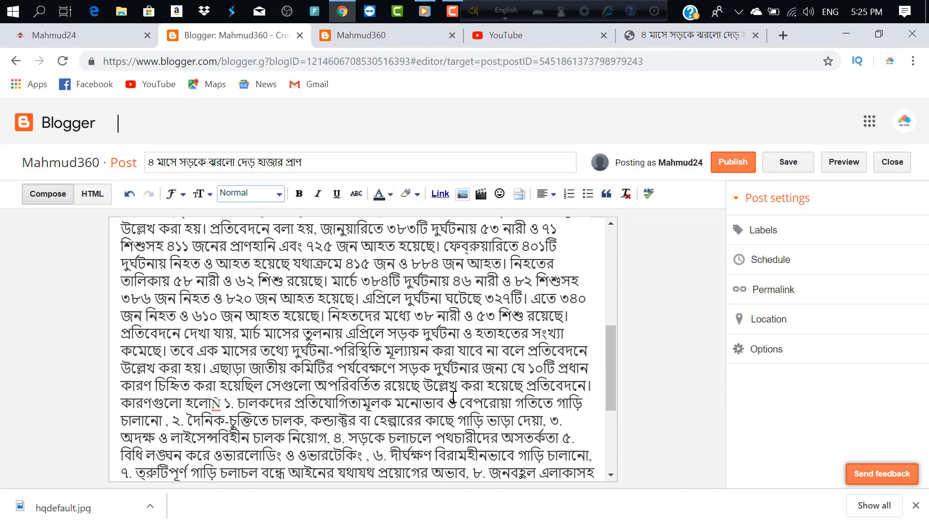
scroll(452, 396, up, 10)
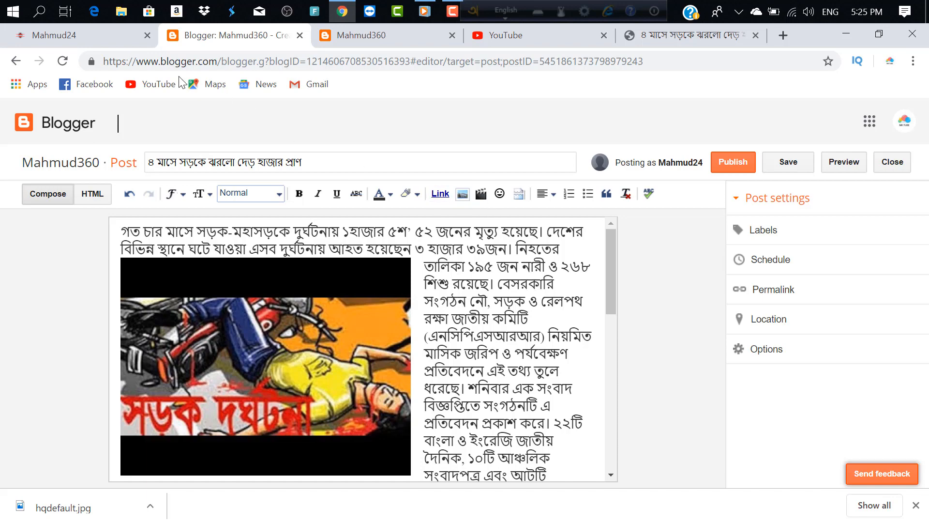
Return to the Mahmud24 blog's home page and examine its list of post categories.
click(115, 43)
scroll(633, 167, down, 10)
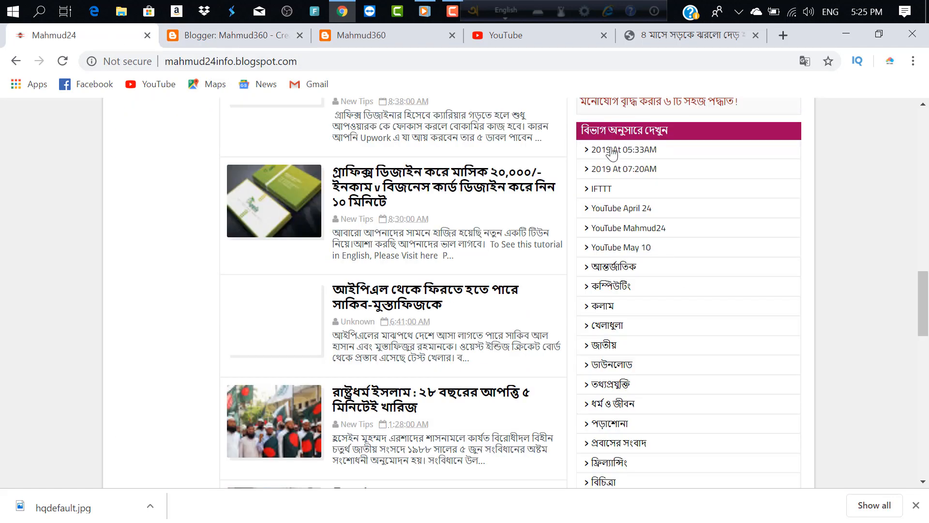
Return to the road accident post in the Blogger editor, label it "News" and publish it.
scroll(624, 290, down, 1)
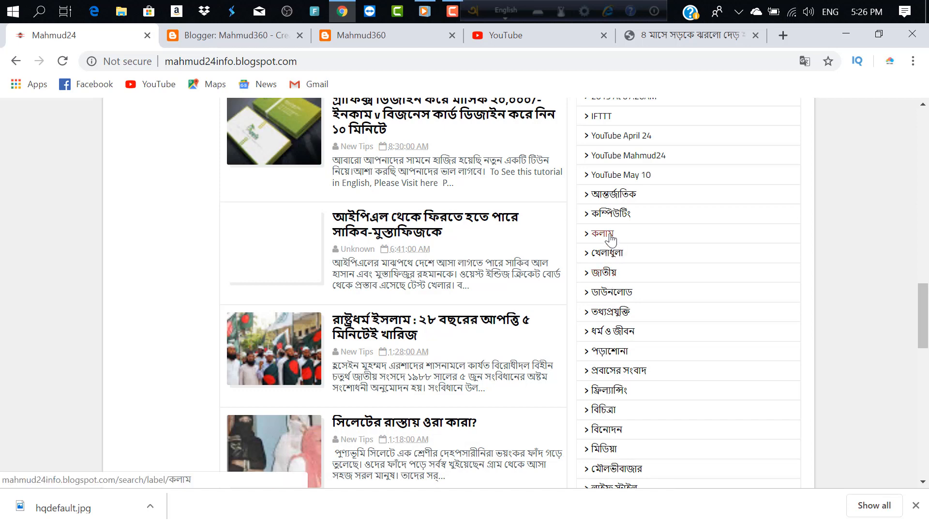
key(ctrl+Tab)
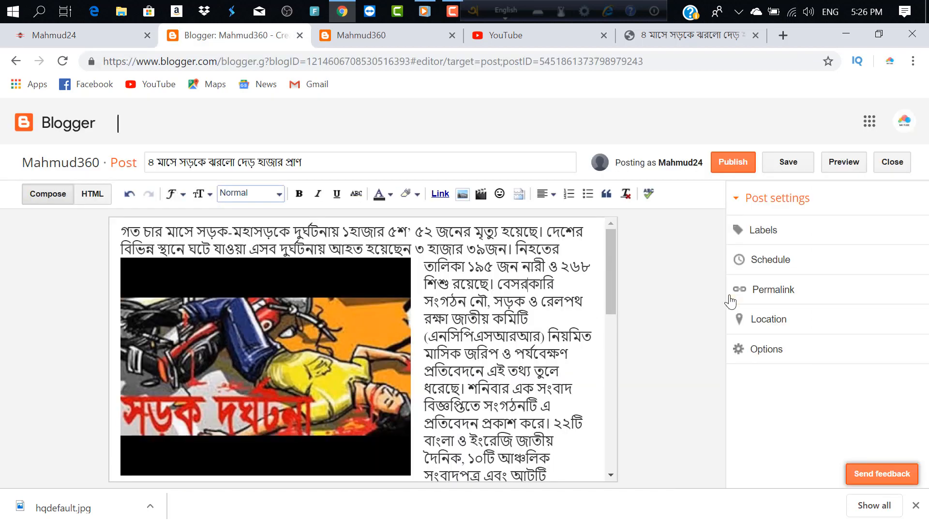
click(774, 235)
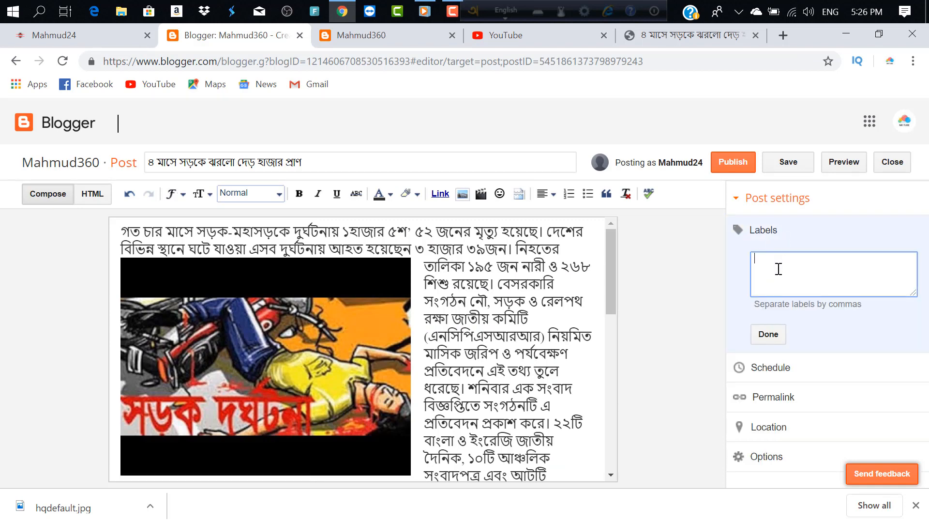
click(768, 240)
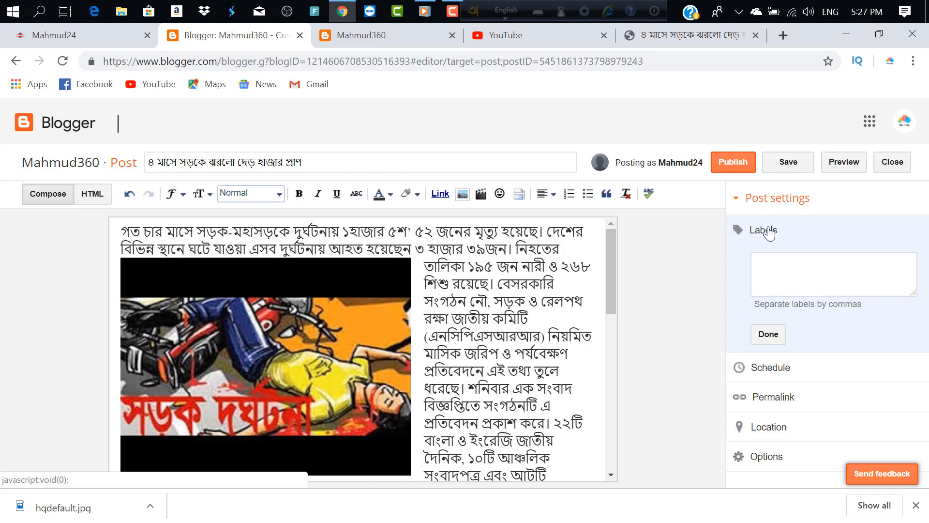
click(777, 268)
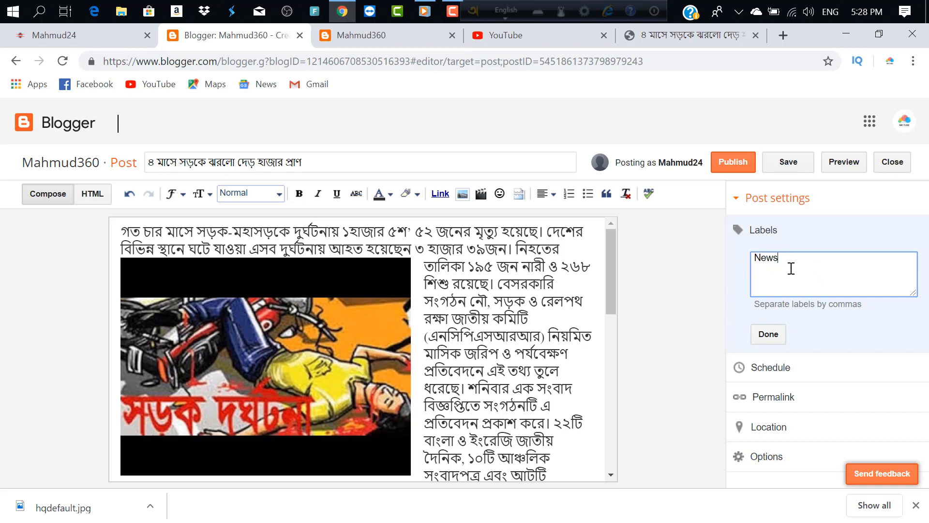
click(769, 334)
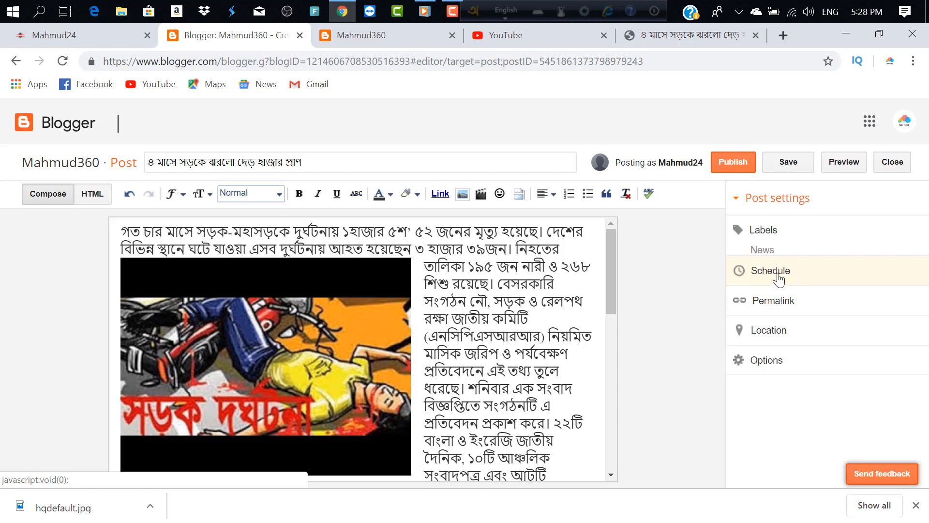
click(733, 163)
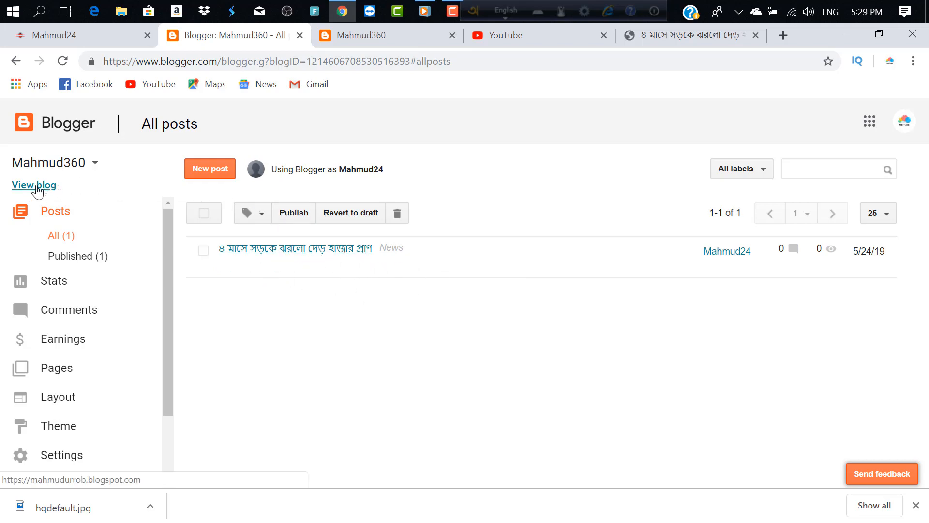
View the live Mahmud360 blog and examine the published road accident post from its title down to its label.
click(35, 184)
scroll(290, 227, down, 15)
scroll(341, 228, up, 5)
scroll(342, 228, up, 7)
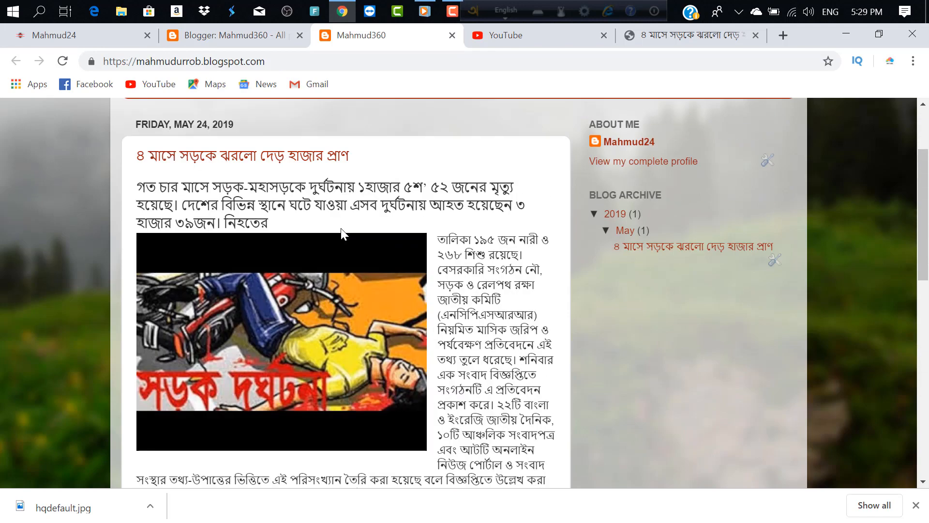
scroll(453, 299, up, 1)
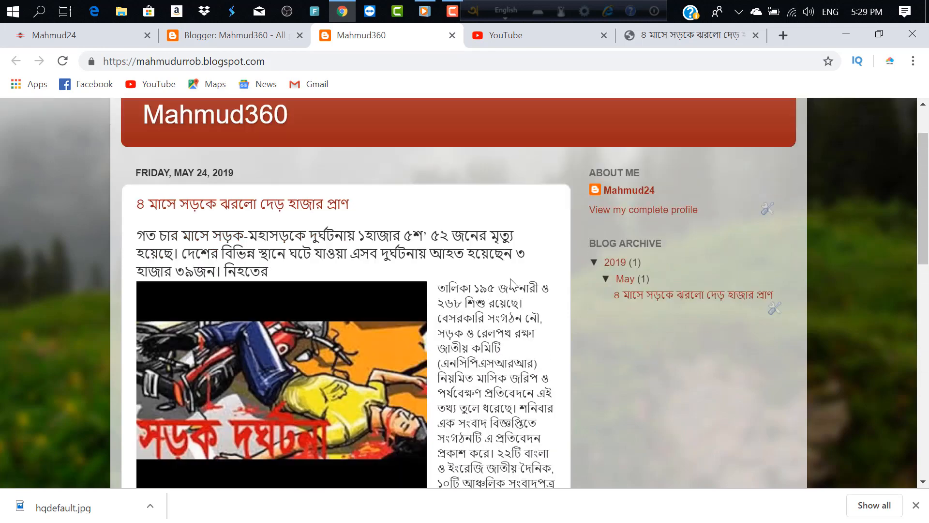
scroll(484, 276, down, 5)
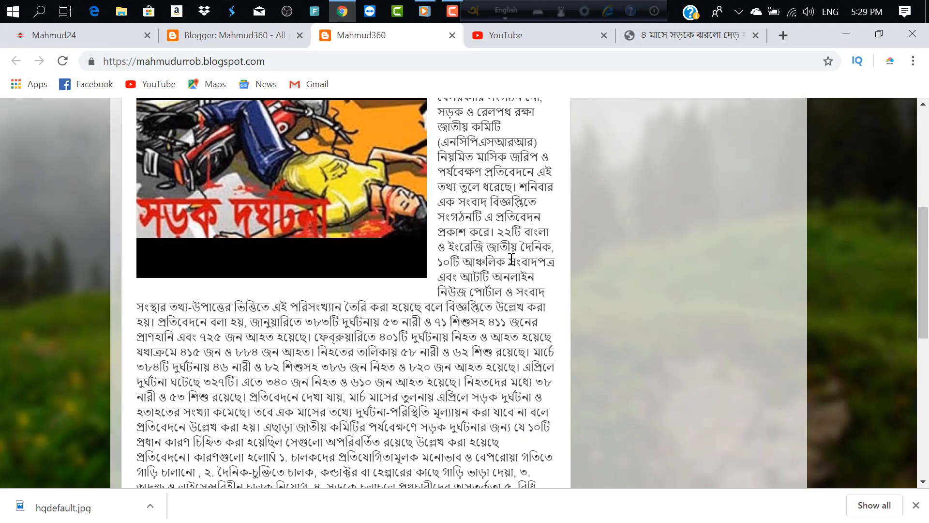
scroll(511, 259, down, 10)
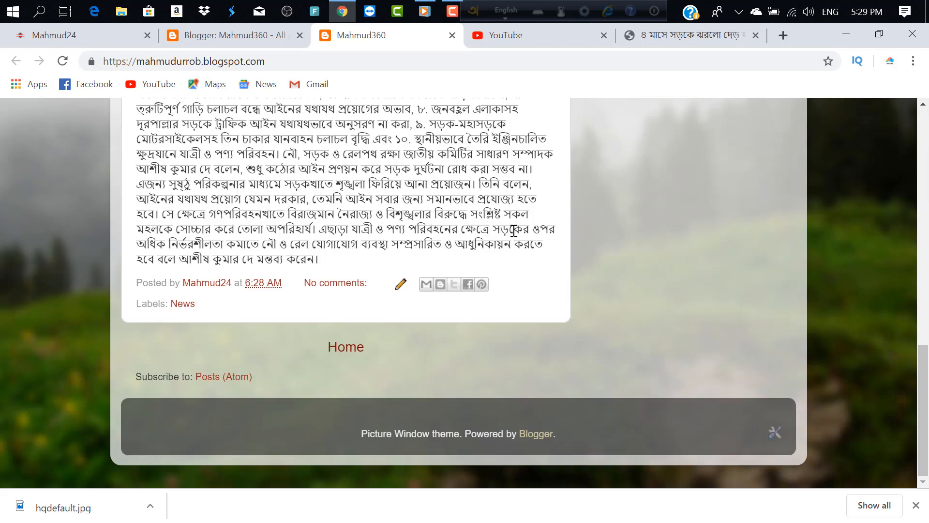
scroll(514, 230, up, 15)
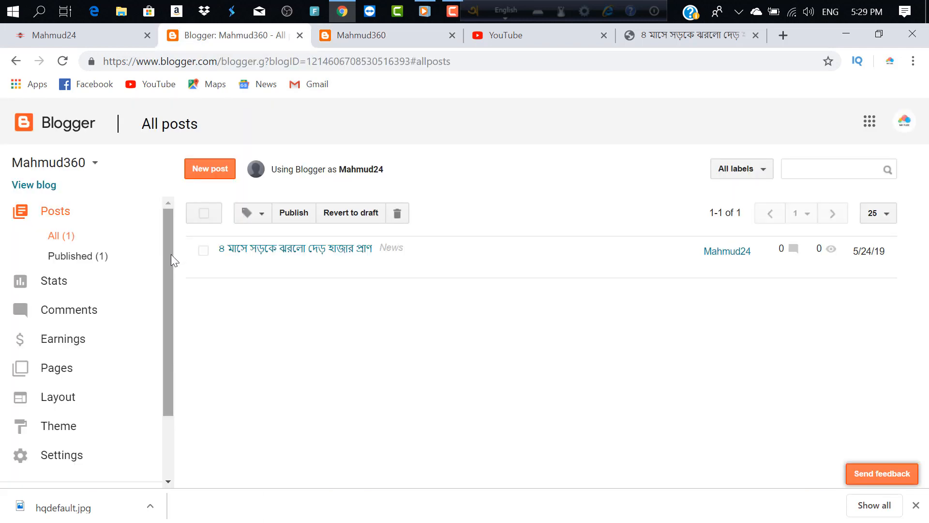
drag(170, 254, 172, 277)
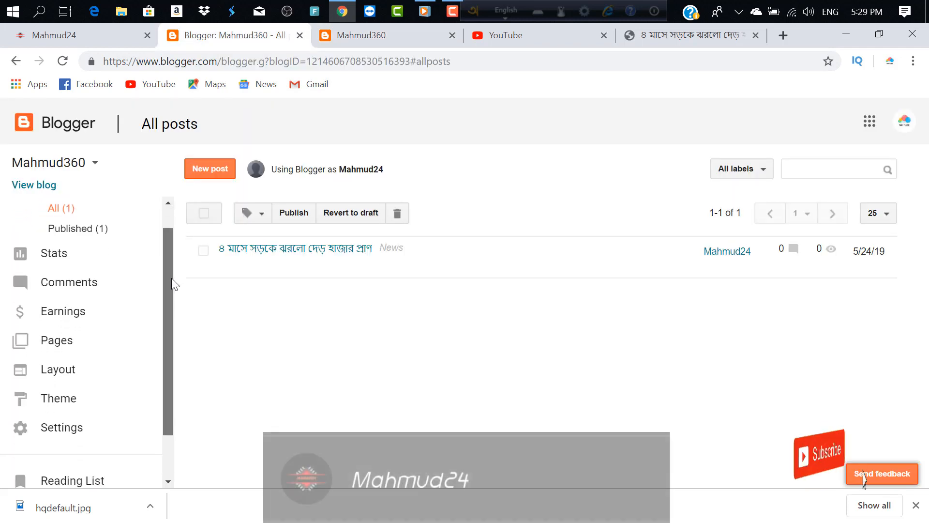
click(334, 36)
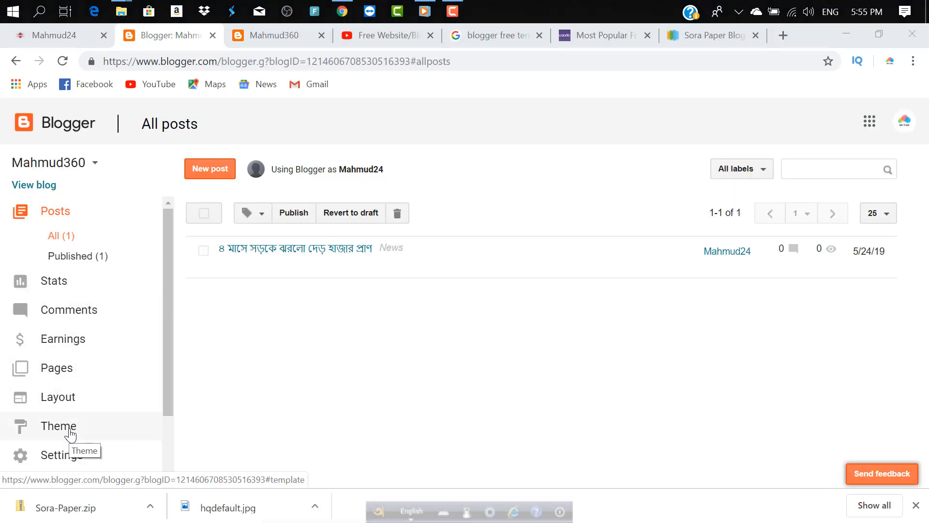
Open the Mahmud360 blog's theme settings and start customizing the live theme in the Theme Designer.
click(70, 430)
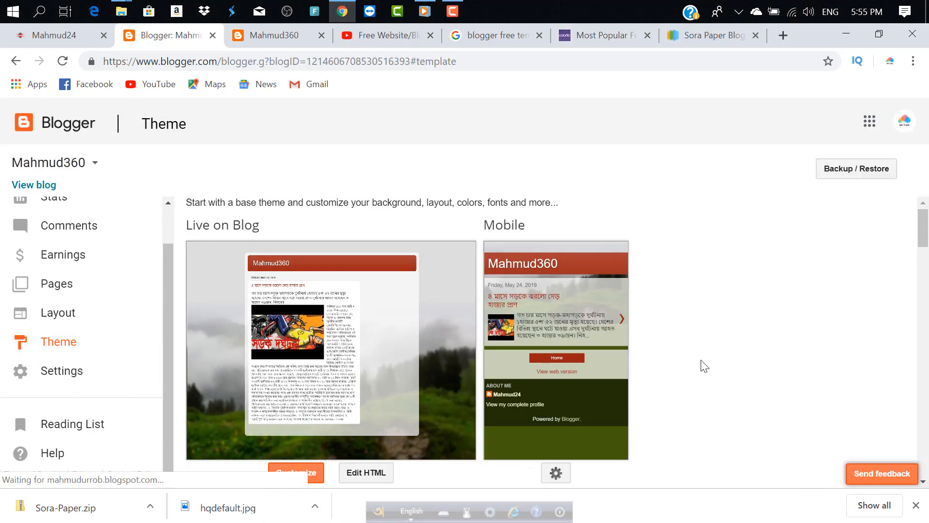
scroll(704, 367, down, 1)
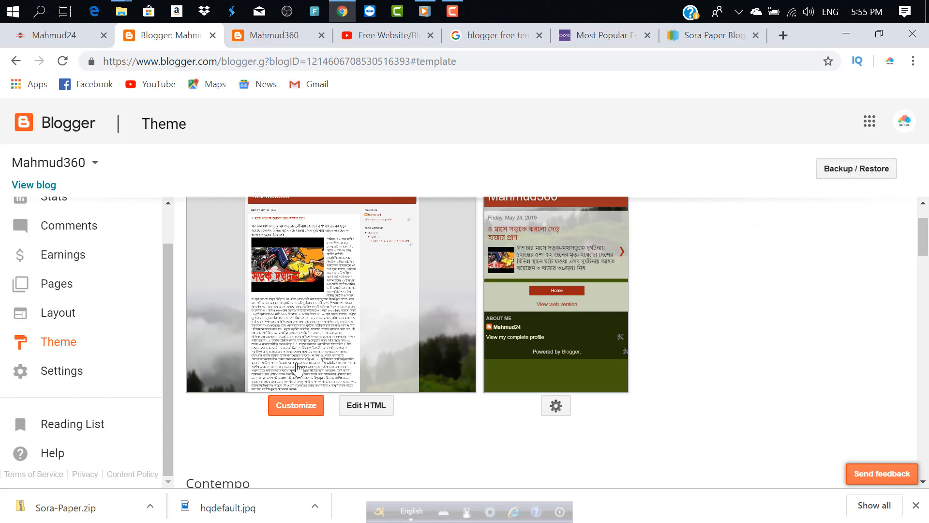
scroll(368, 300, up, 2)
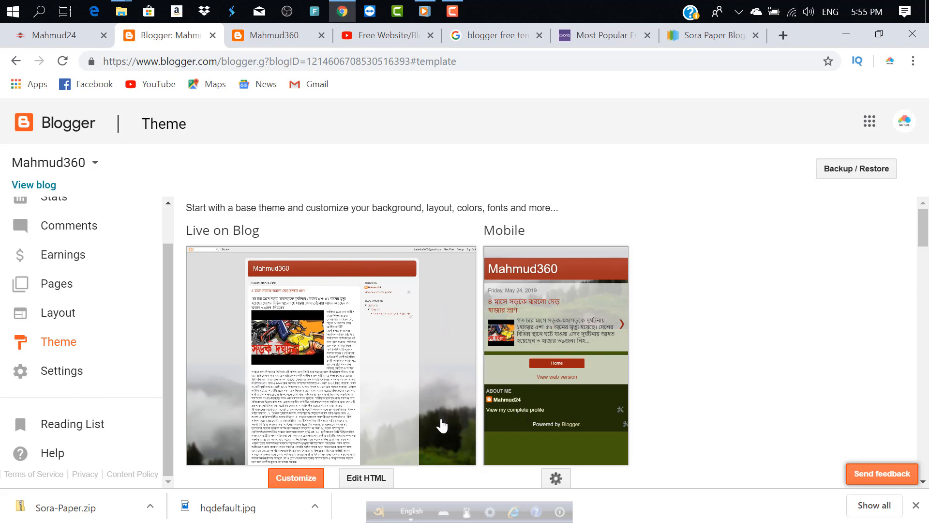
scroll(426, 411, down, 1)
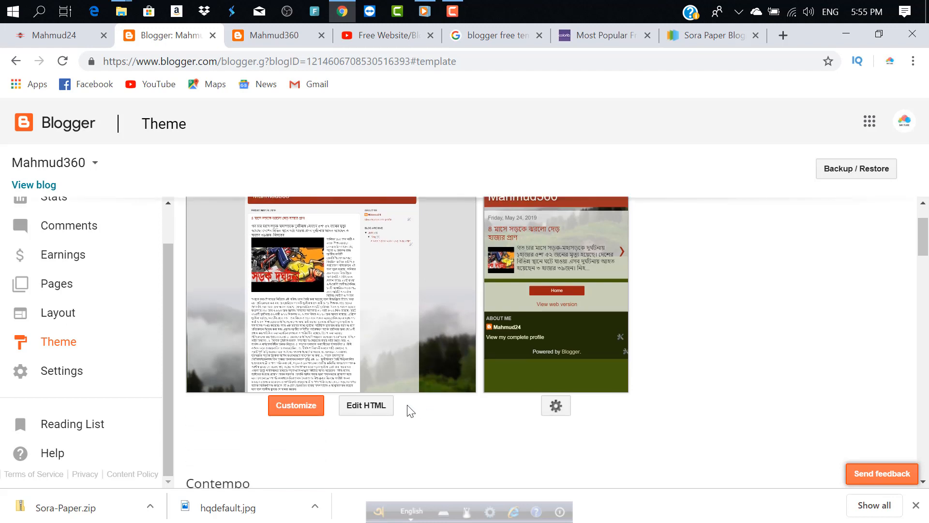
click(292, 406)
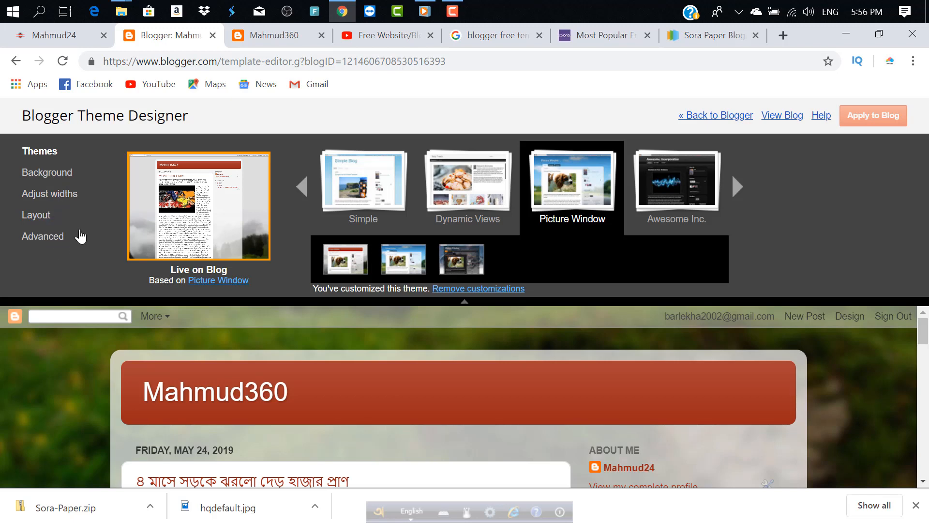
mouse_move(922, 331)
mouse_down()
mouse_move(922, 376)
mouse_move(910, 329)
mouse_up()
click(73, 36)
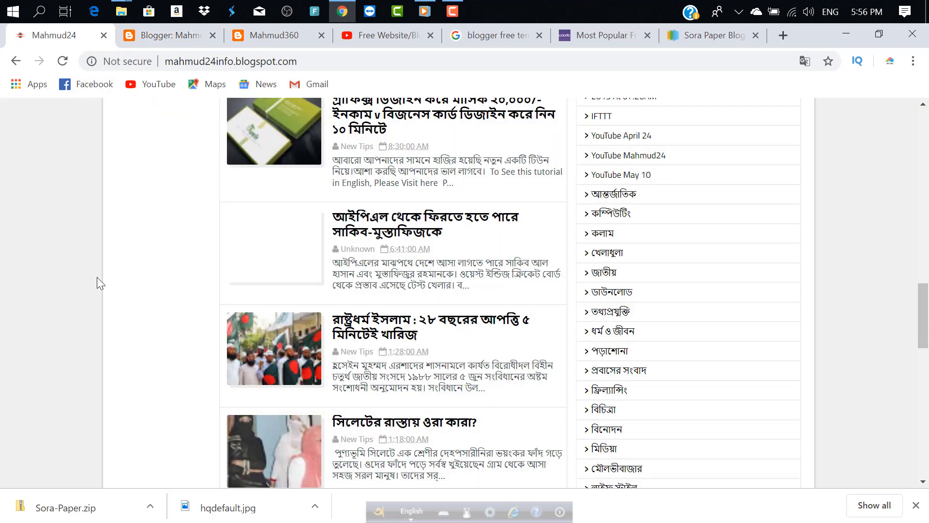
click(172, 36)
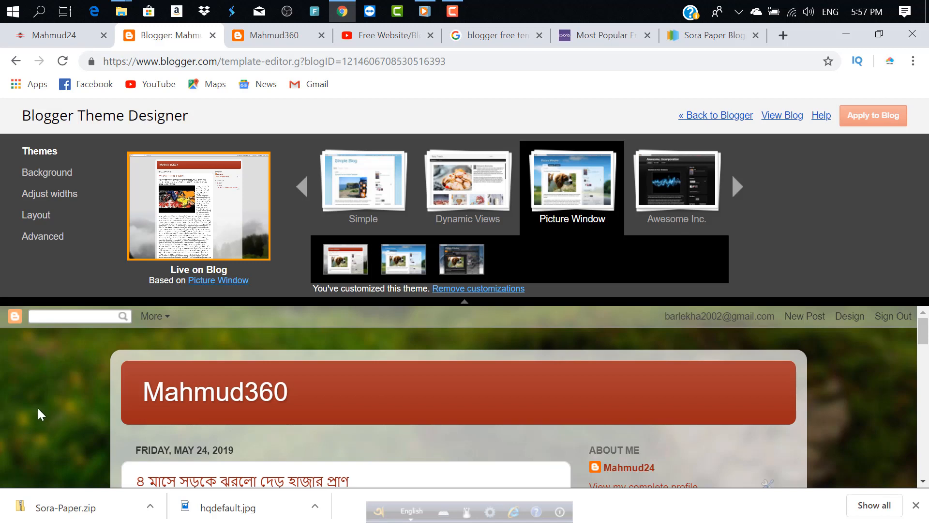
Remove the theme's background image and check the blog preview without it.
click(48, 178)
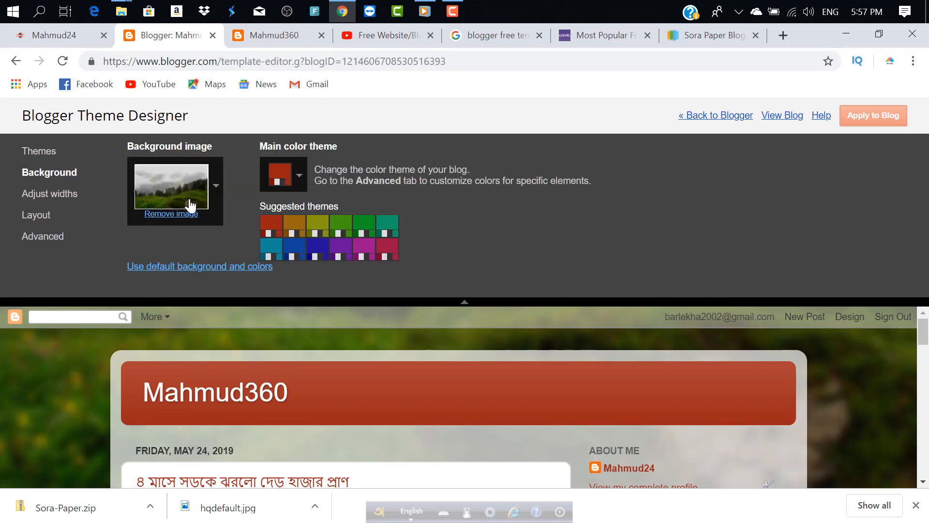
click(174, 216)
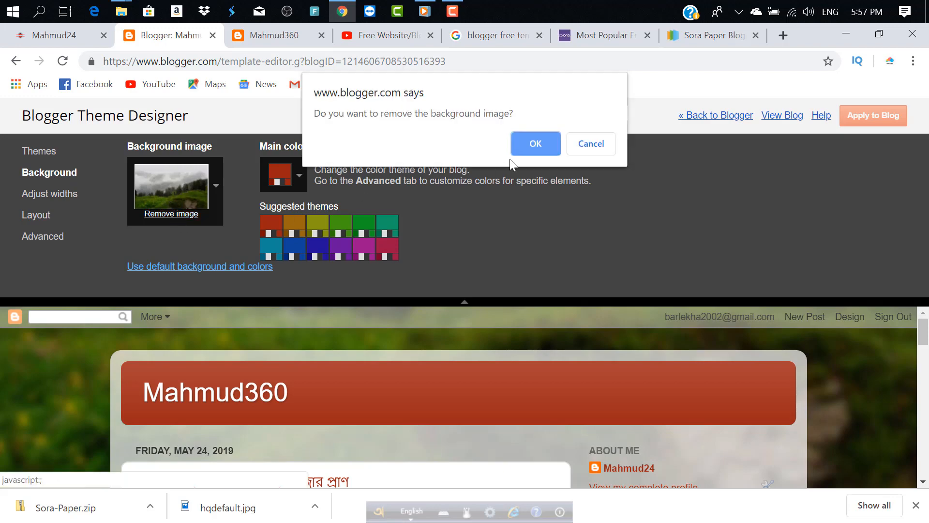
click(547, 144)
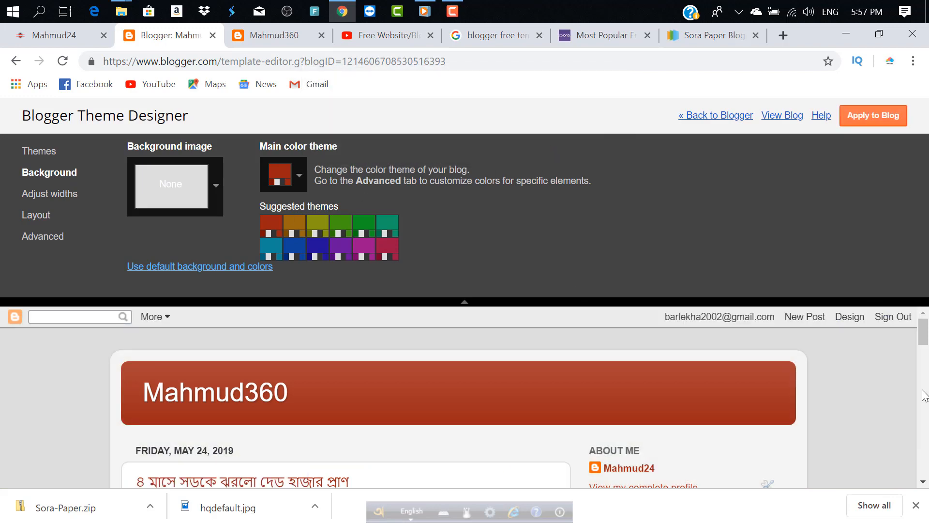
scroll(854, 372, down, 8)
scroll(854, 371, up, 5)
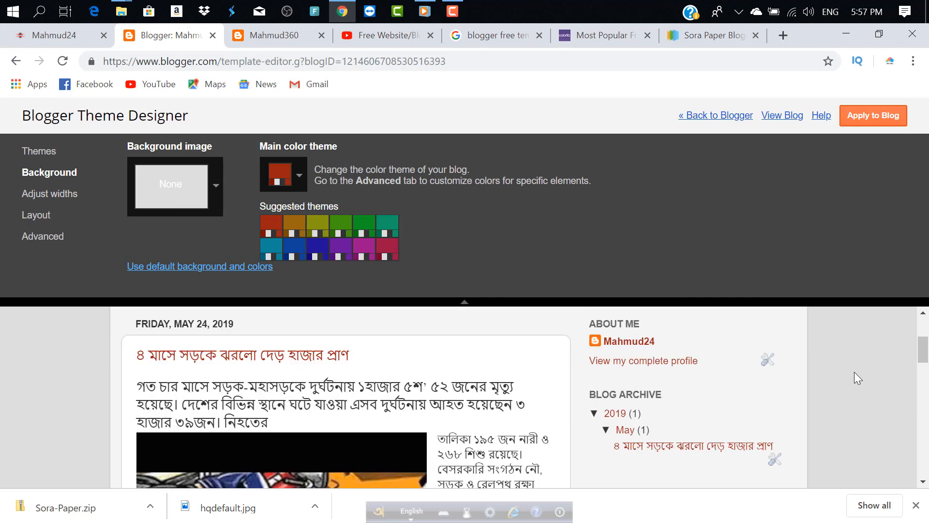
scroll(854, 371, up, 3)
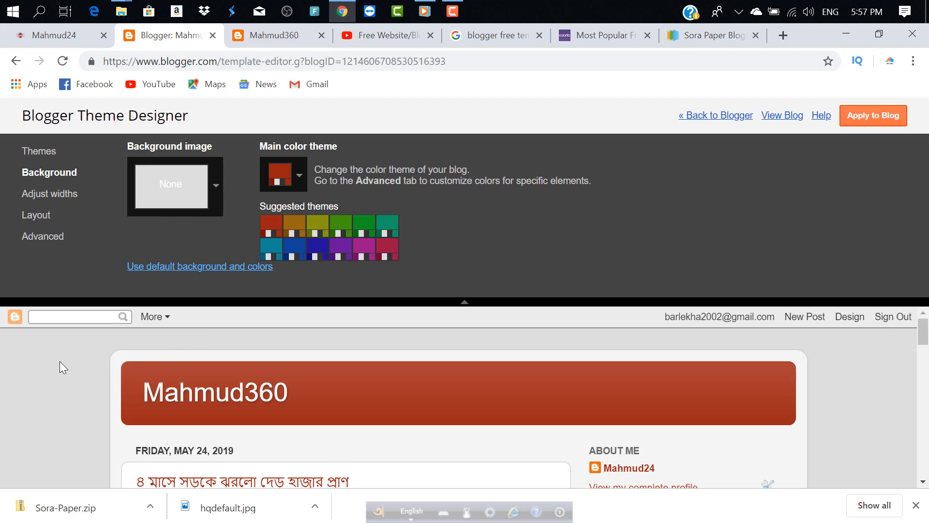
Preview several images from the Abstract category as the blog background and discard the selection.
click(216, 186)
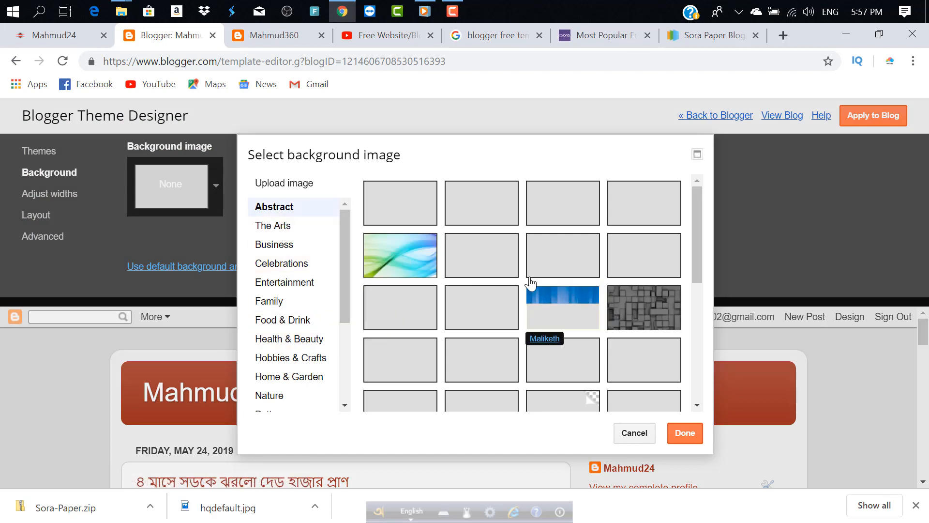
click(401, 264)
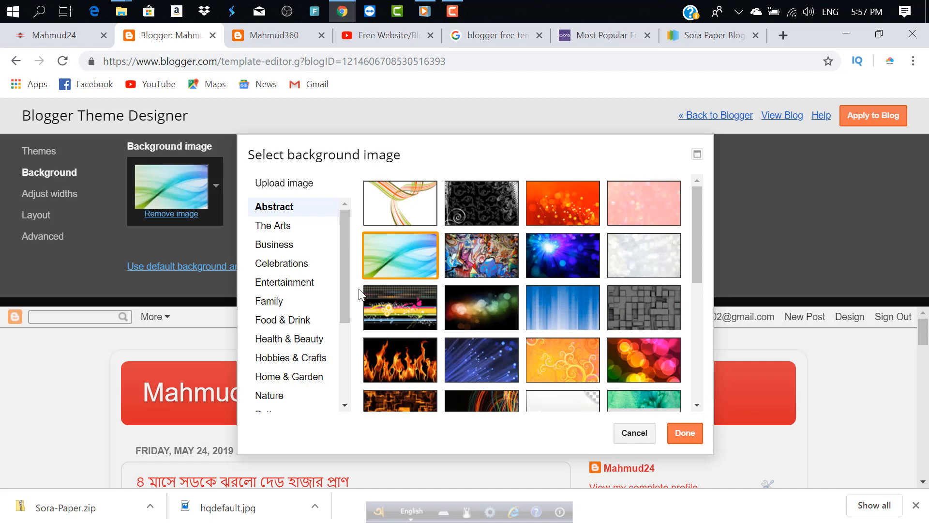
click(646, 303)
click(645, 252)
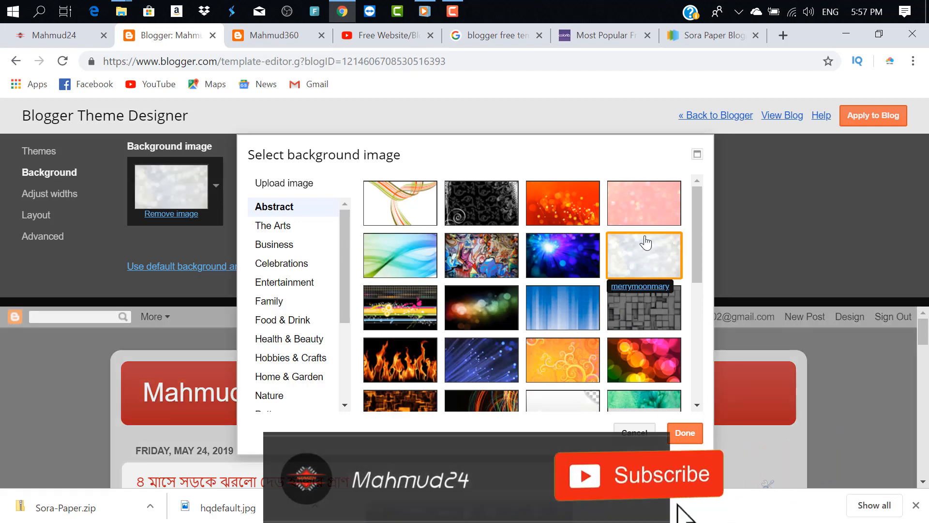
click(642, 208)
click(462, 351)
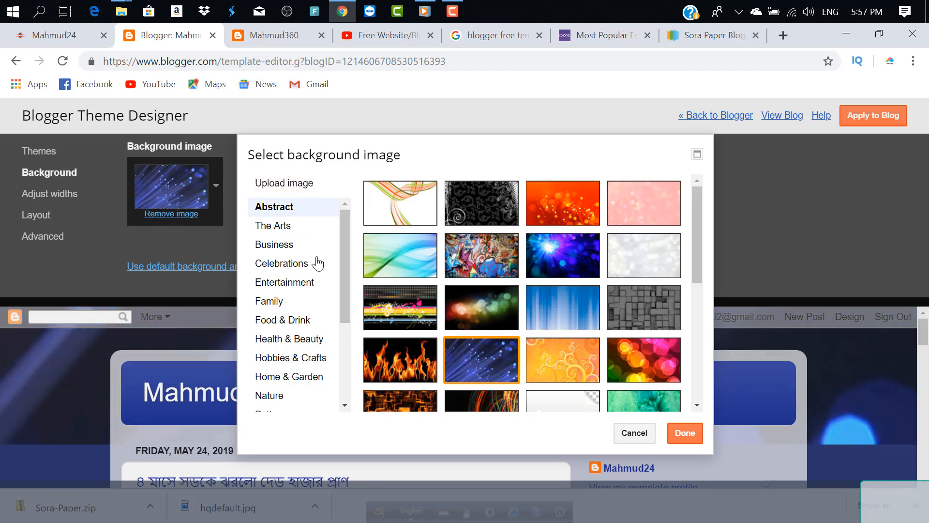
click(623, 434)
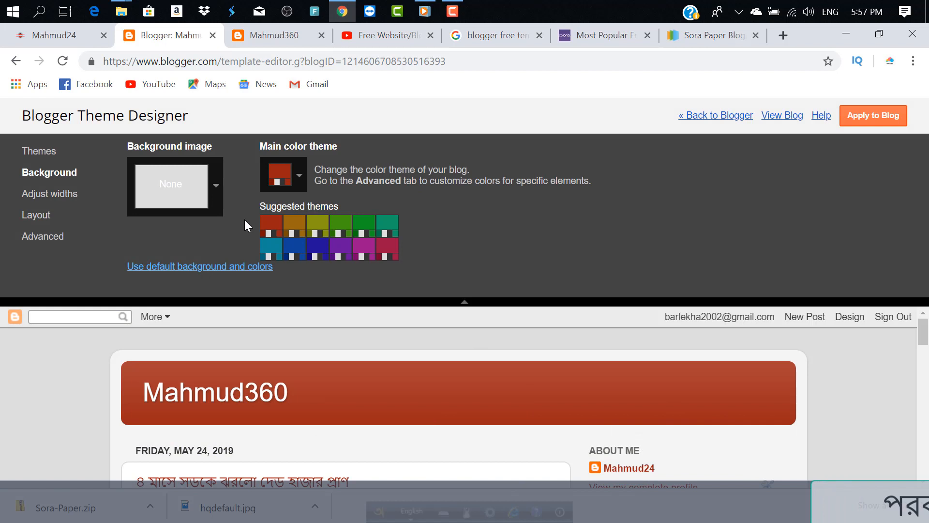
Set the width of the entire blog to 1020 px.
click(77, 196)
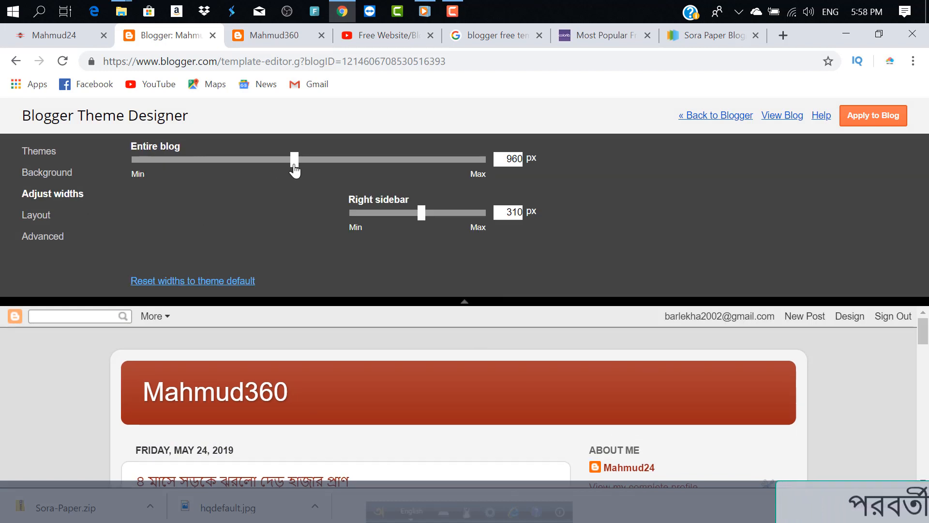
scroll(712, 447, down, 1)
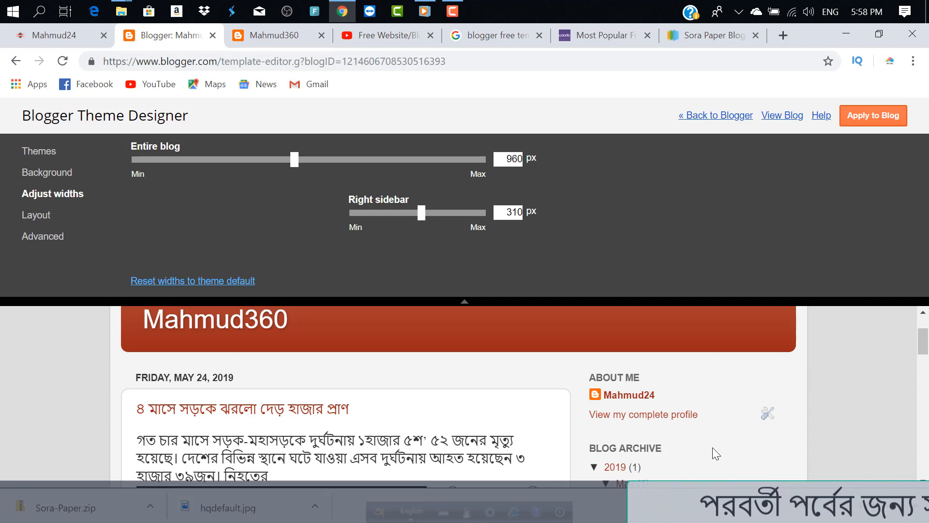
drag(294, 160, 318, 170)
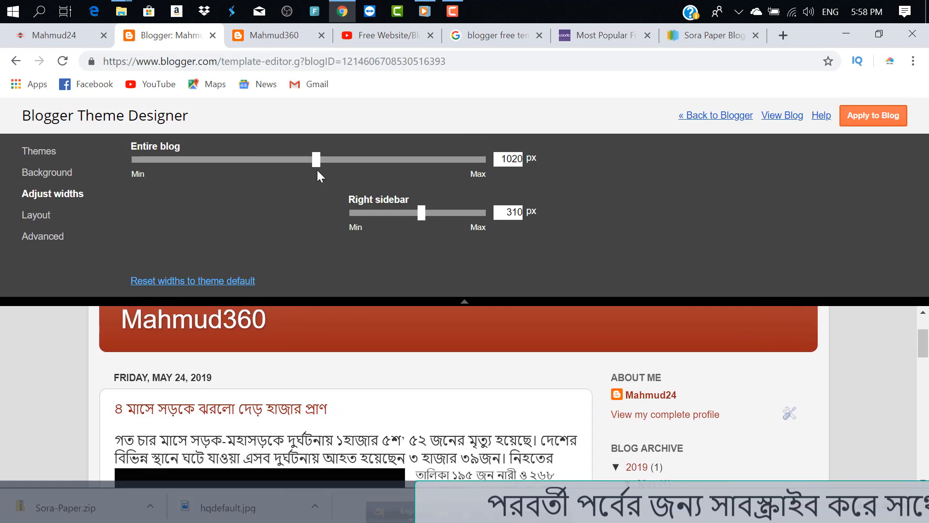
drag(420, 218, 419, 225)
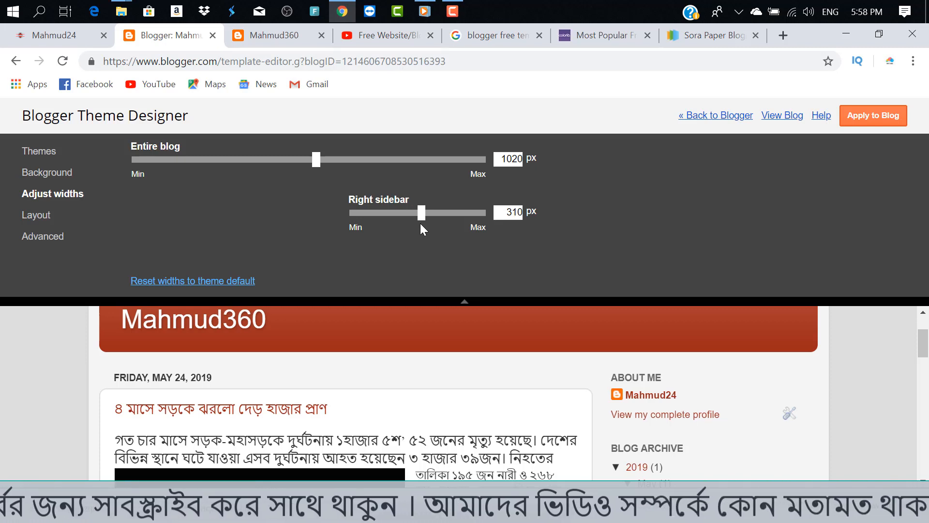
Compare the Mahmud24 and Mahmud360 blogs, and apply the body layout with one sidebar on each side of the posts to Mahmud360.
click(53, 222)
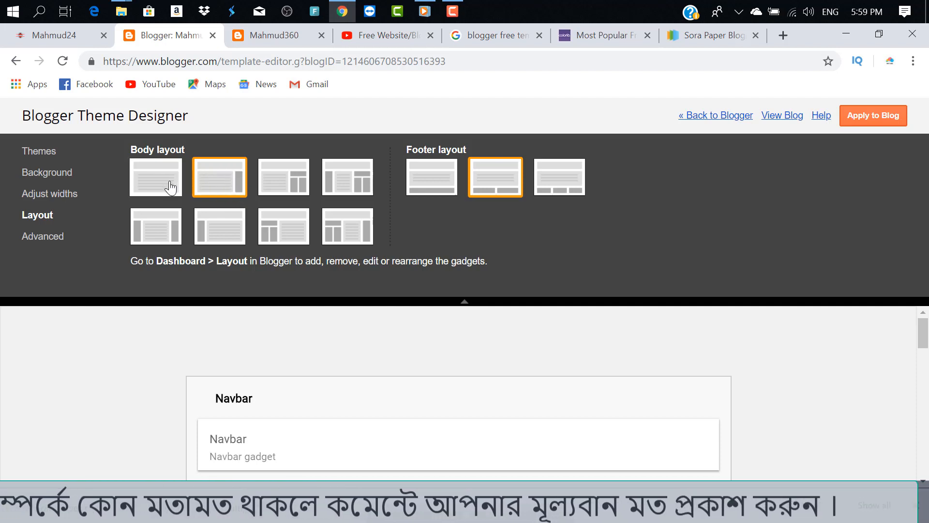
click(74, 35)
scroll(415, 340, up, 7)
scroll(414, 340, up, 12)
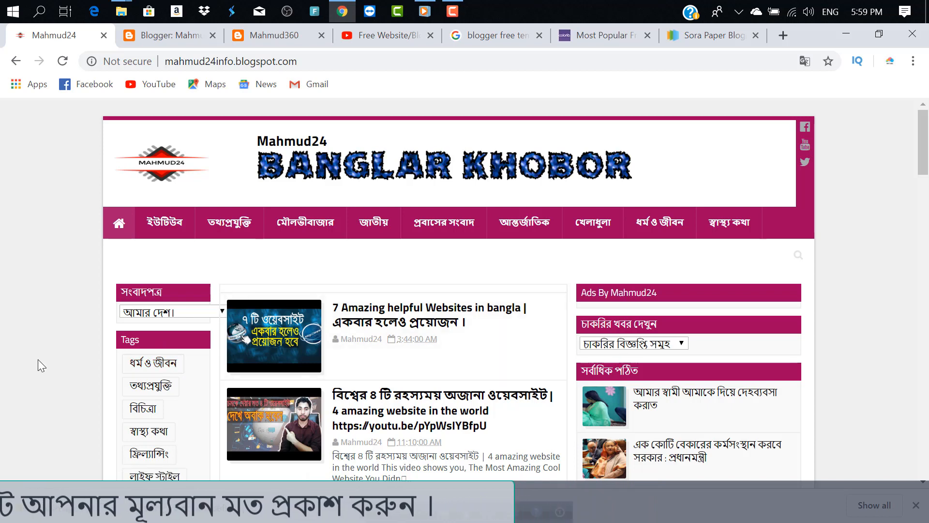
click(281, 33)
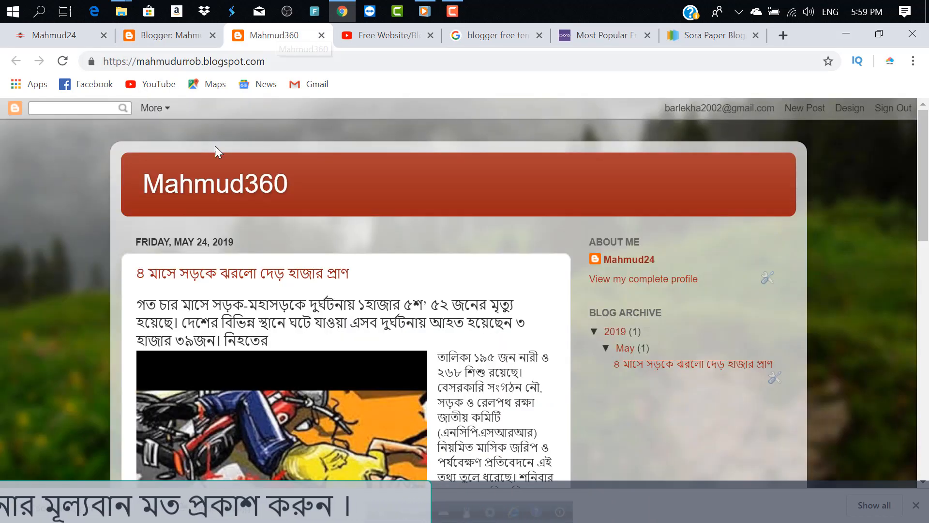
click(170, 36)
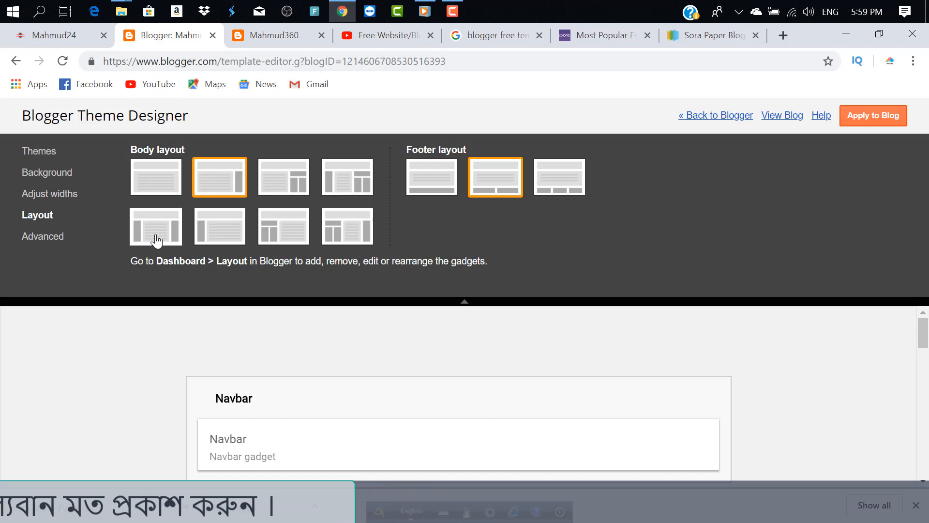
click(174, 237)
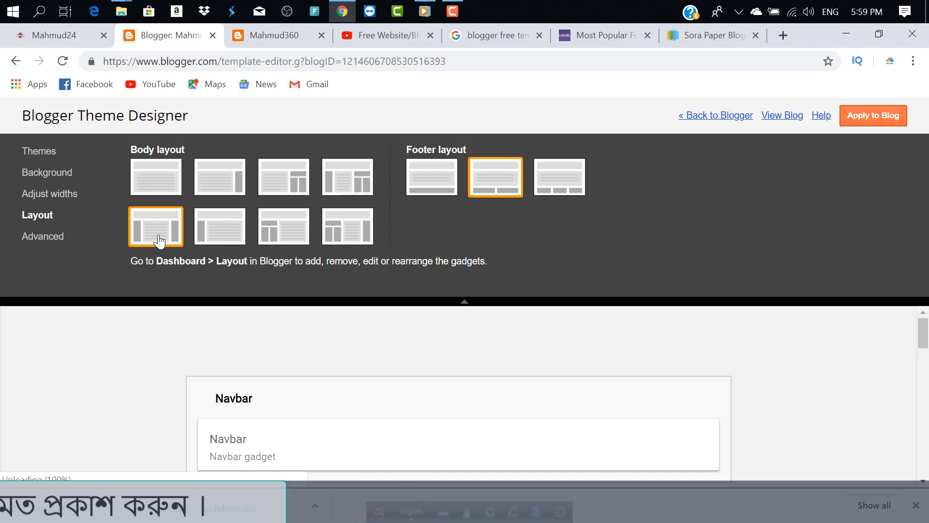
click(890, 118)
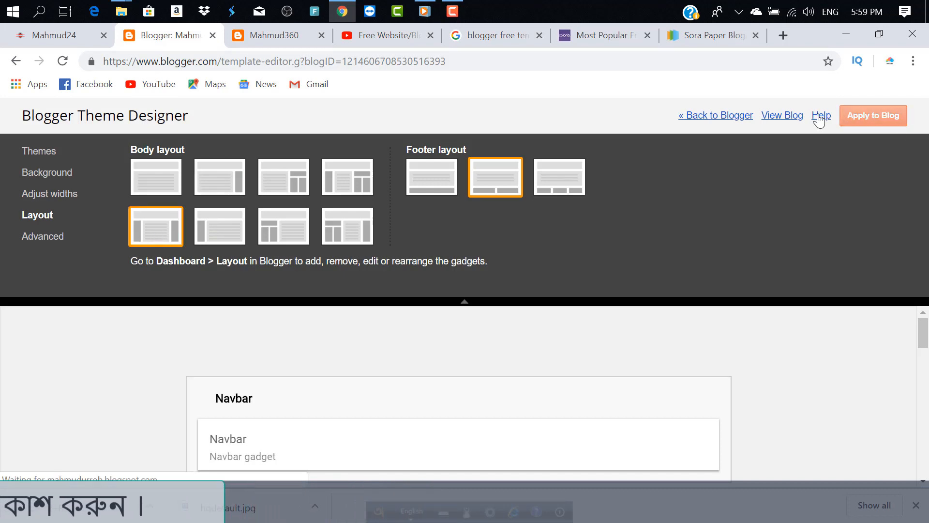
Reload the live Mahmud360 blog, check its sidebars and post down the page, and compare it with the Mahmud24 blog.
click(274, 35)
click(62, 61)
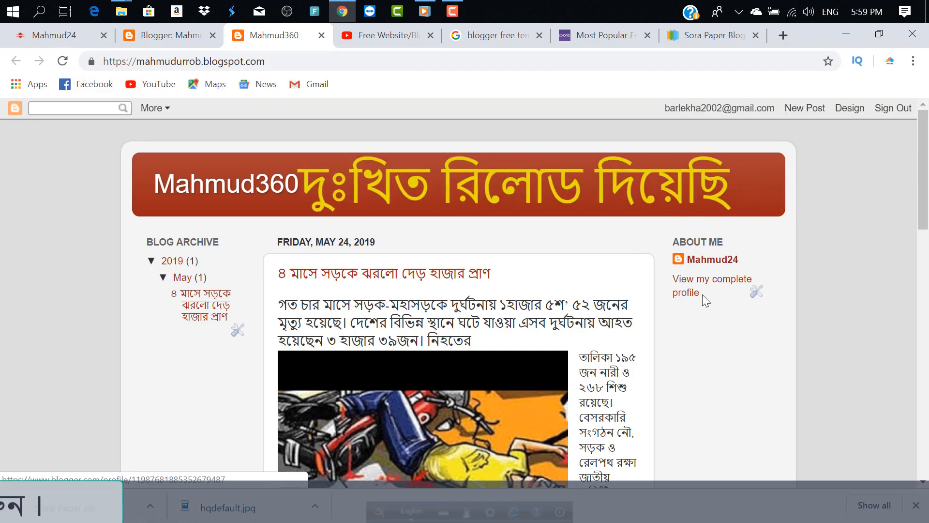
scroll(709, 286, down, 7)
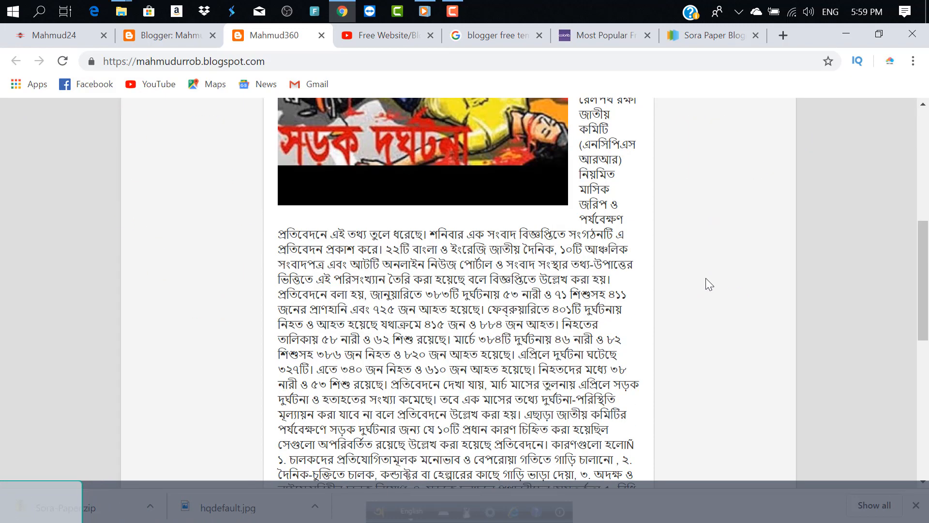
scroll(706, 279, down, 10)
scroll(701, 275, up, 15)
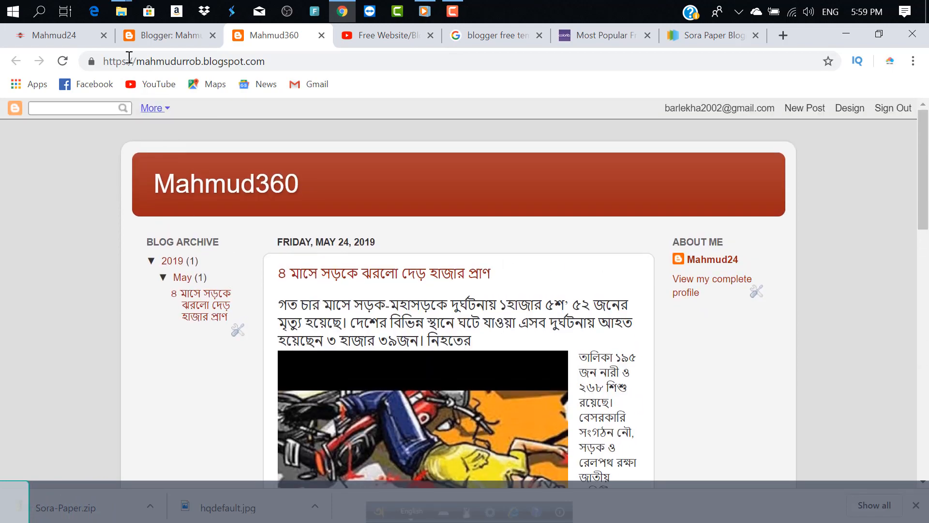
click(72, 36)
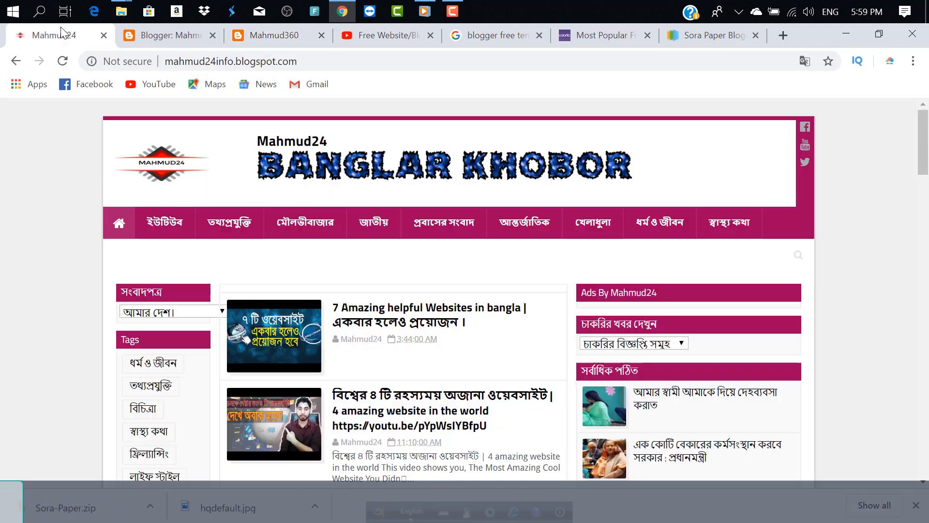
Set the tabs text color to black in the theme's advanced settings.
click(165, 35)
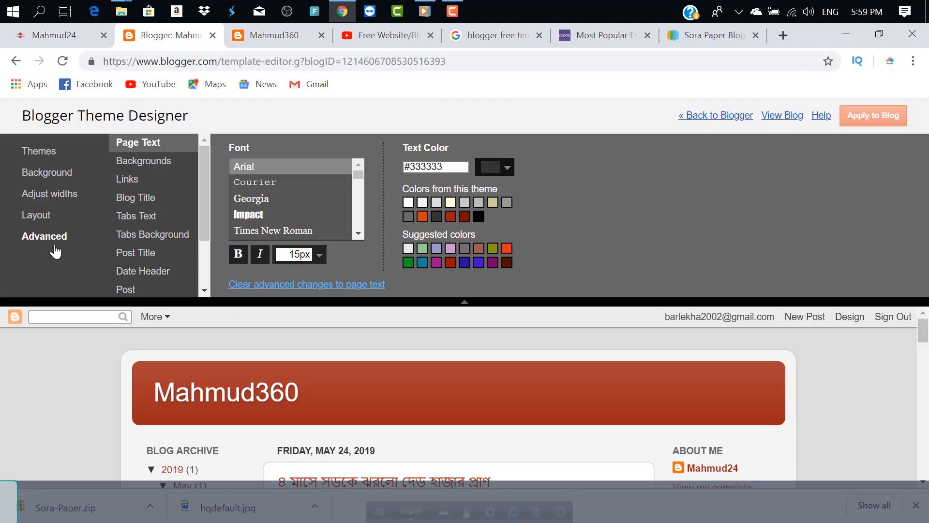
click(142, 198)
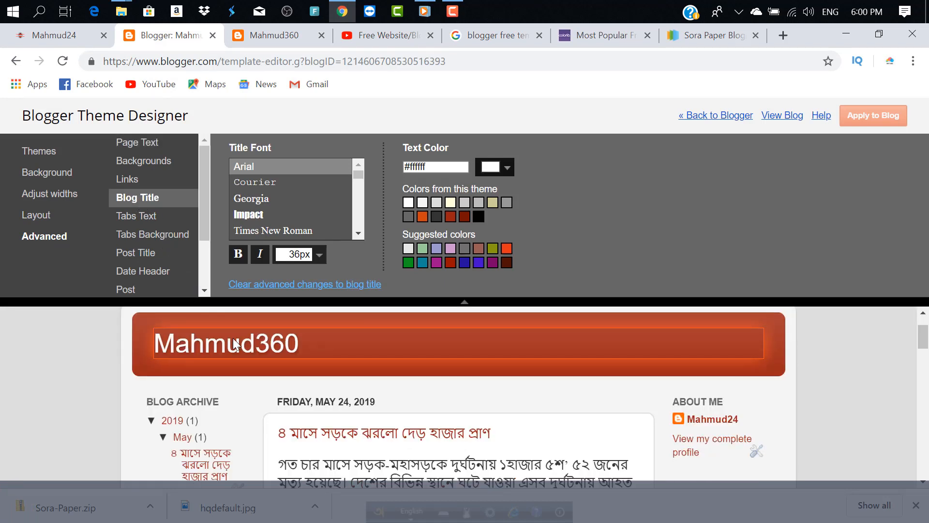
click(138, 217)
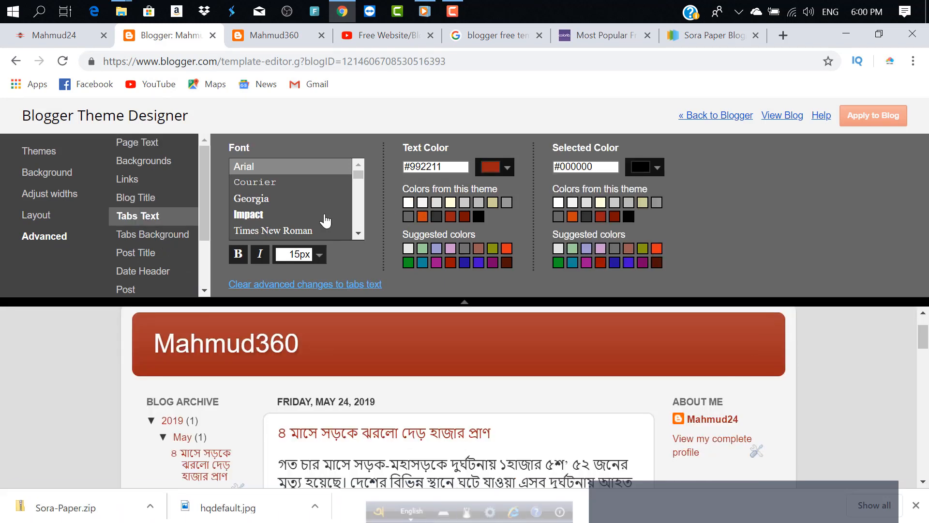
click(437, 218)
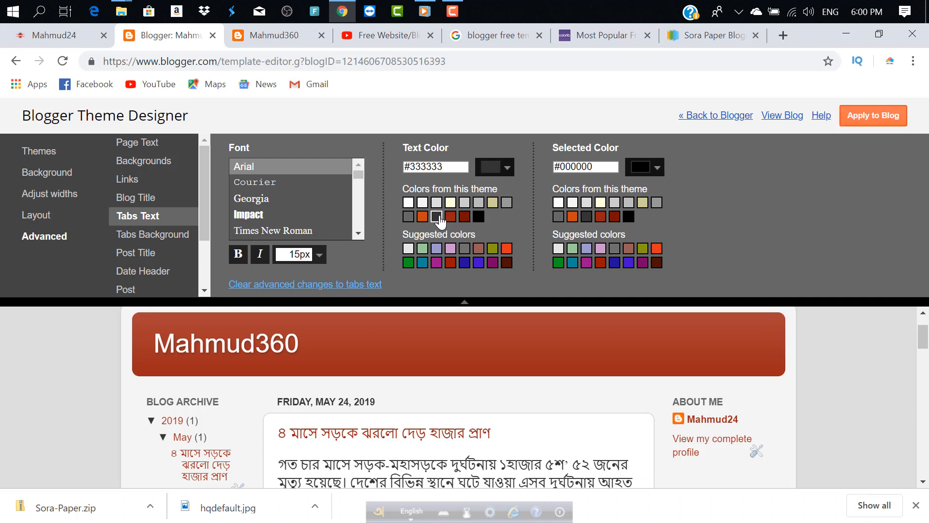
click(478, 216)
Try dark grey, dark red and orange theme colors on the blog title and set its text color back to #ffffff.
click(145, 198)
click(437, 217)
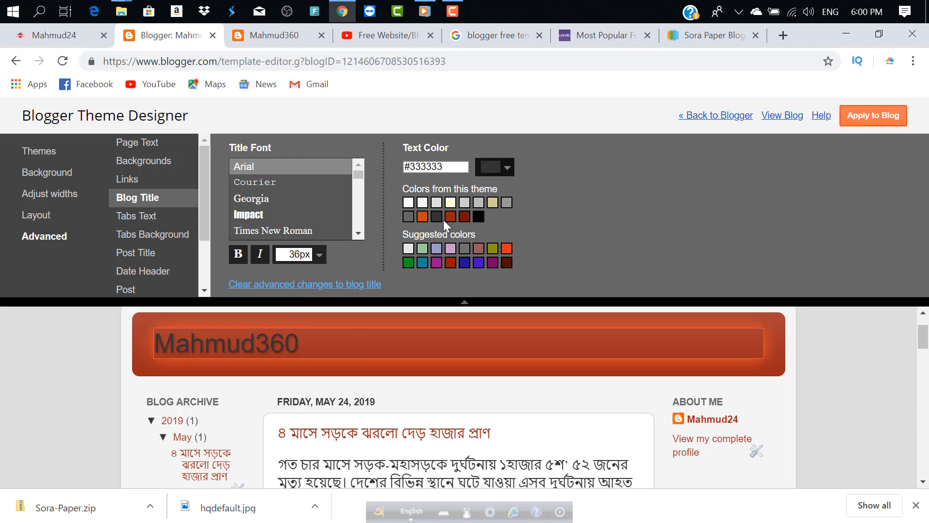
click(464, 216)
click(422, 216)
click(408, 202)
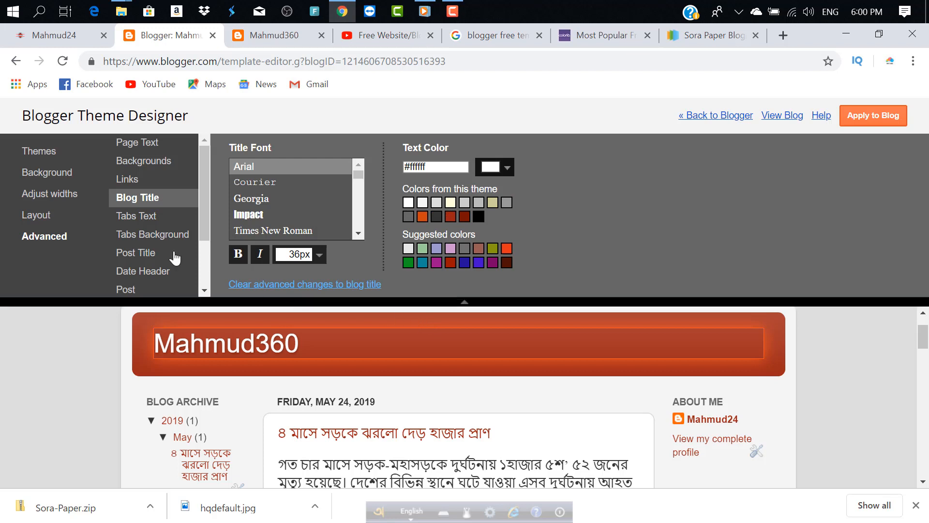
Apply the advanced theme changes to the blog and reload the live Mahmud360 blog to check them.
click(879, 120)
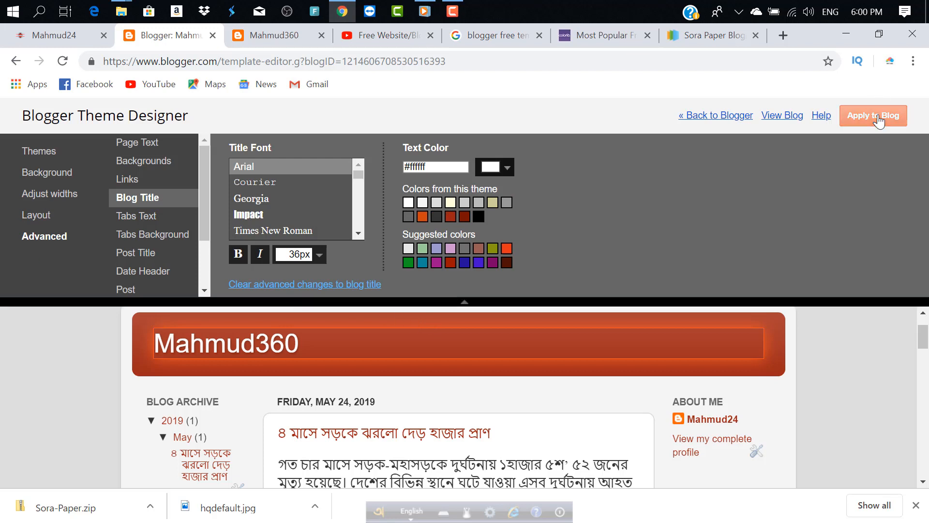
click(276, 38)
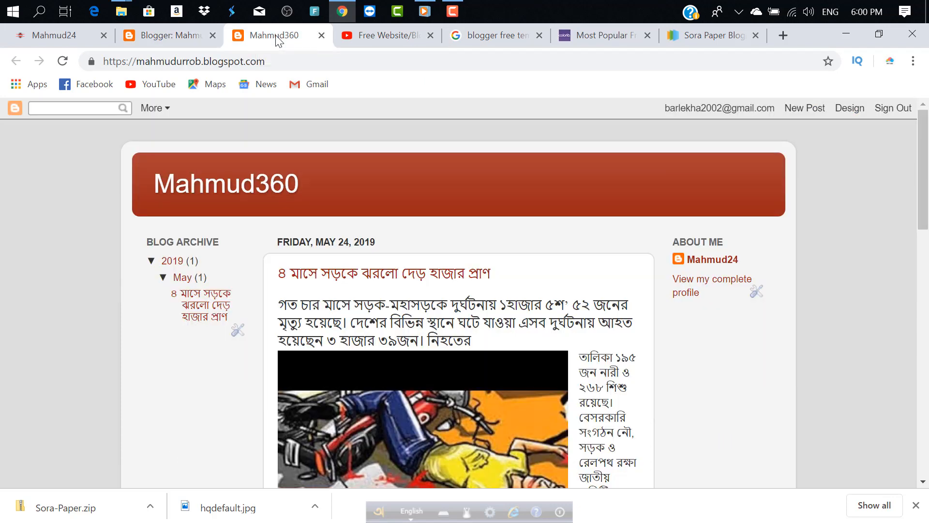
click(62, 61)
Return to the Mahmud360 blog's theme page and open the live theme's HTML for editing.
click(184, 35)
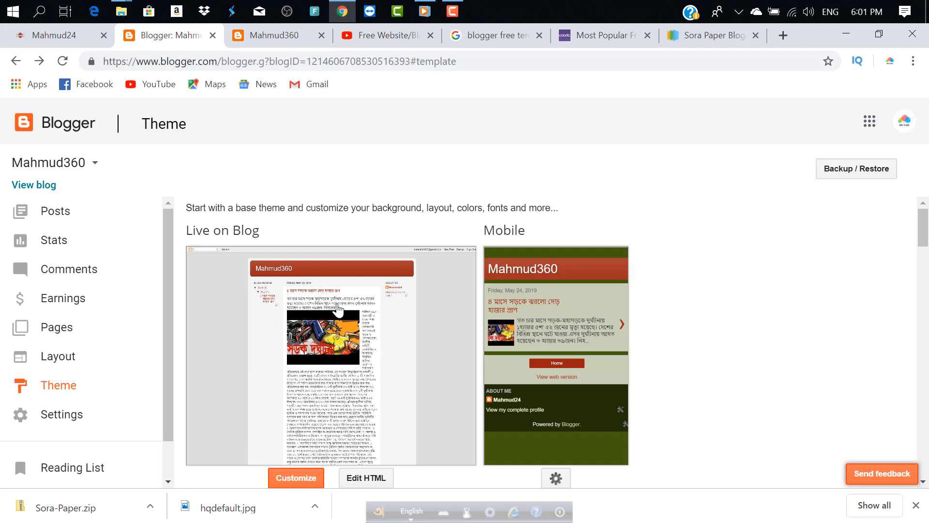
scroll(573, 252, down, 2)
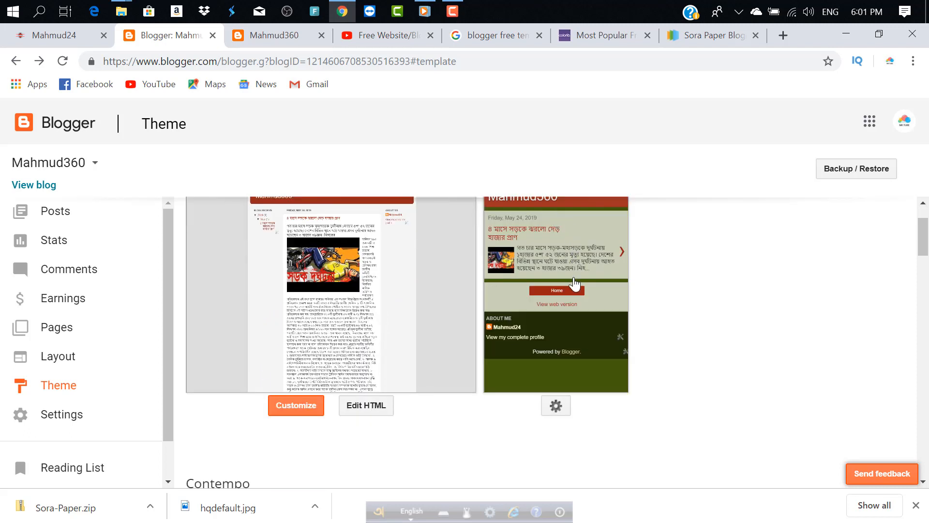
scroll(566, 312, up, 2)
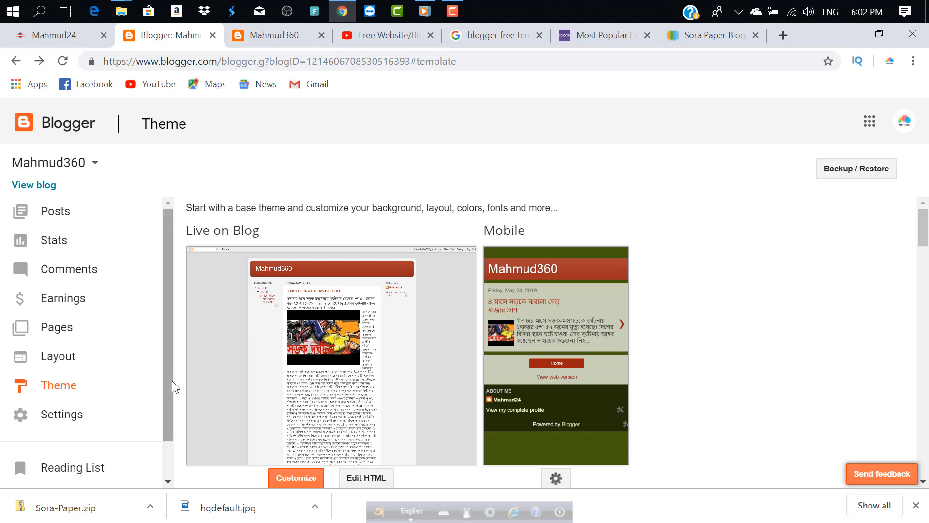
scroll(172, 380, down, 1)
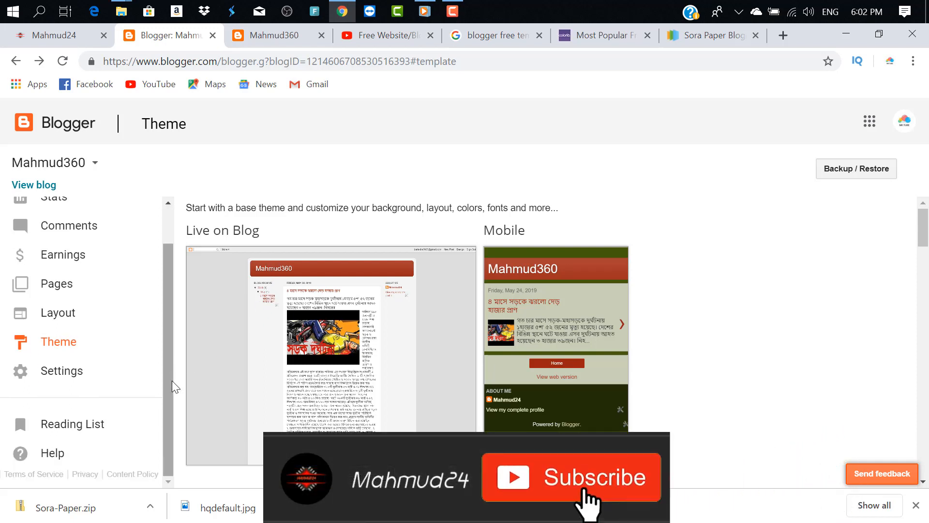
scroll(373, 411, down, 2)
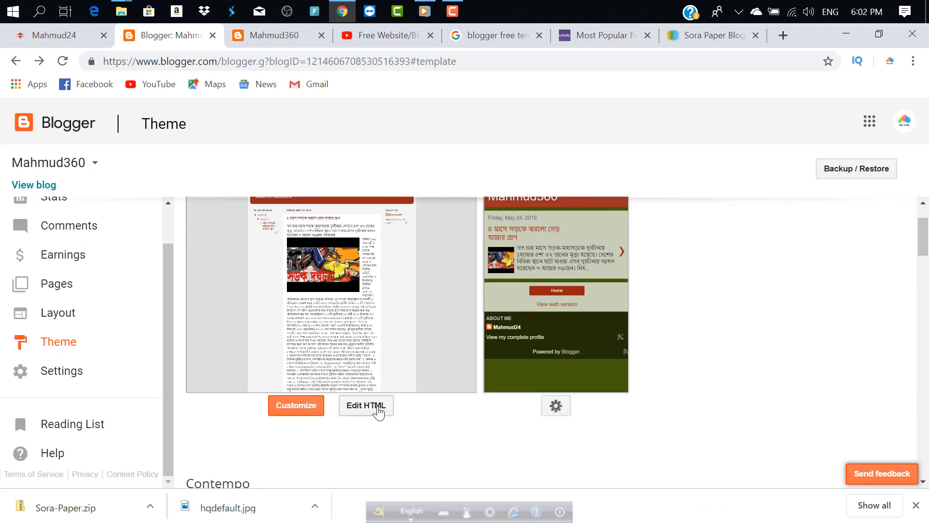
click(390, 406)
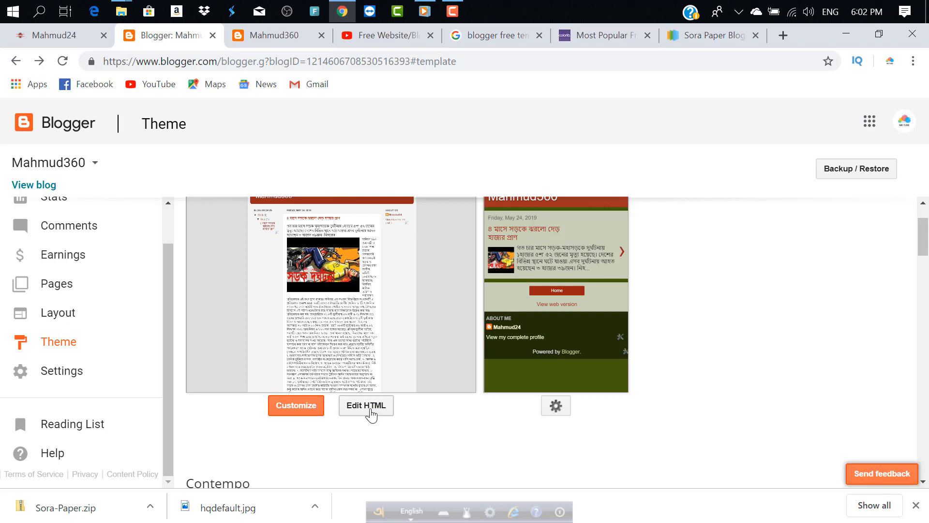